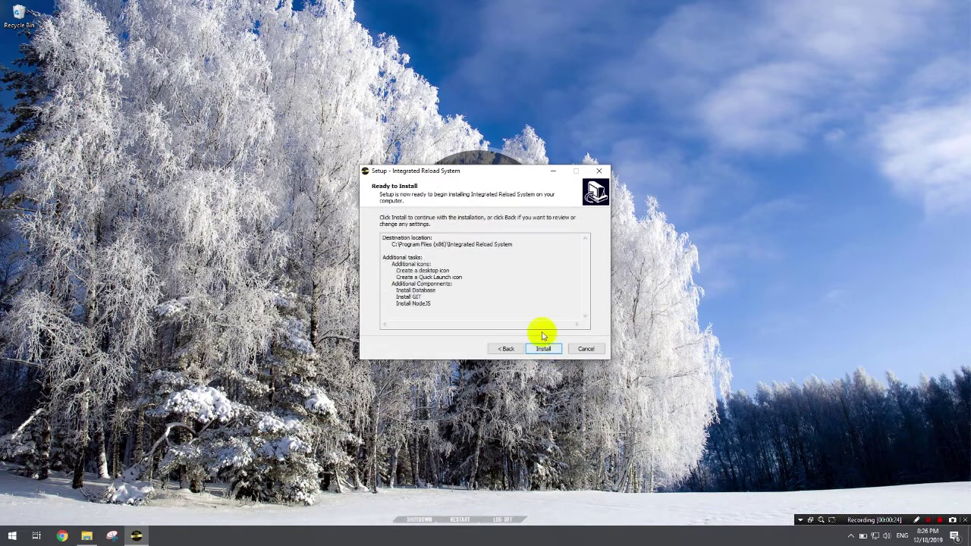
# Start the IRS installation with the database, Git and NodeJS components selected.
pyautogui.click(544, 348)
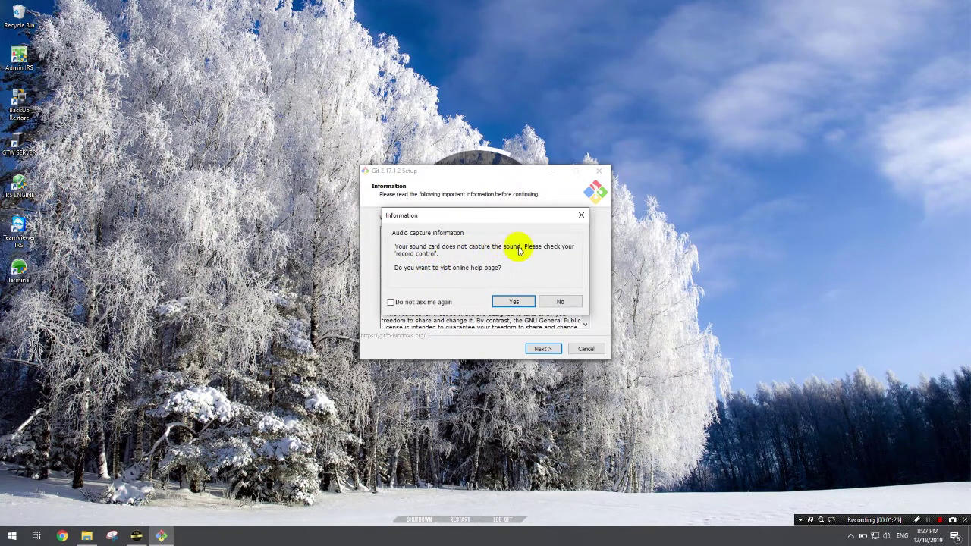
# Dismiss the notice, accept the GPL, and keep default location, components, Start Menu folder and Vim.
pyautogui.click(558, 303)
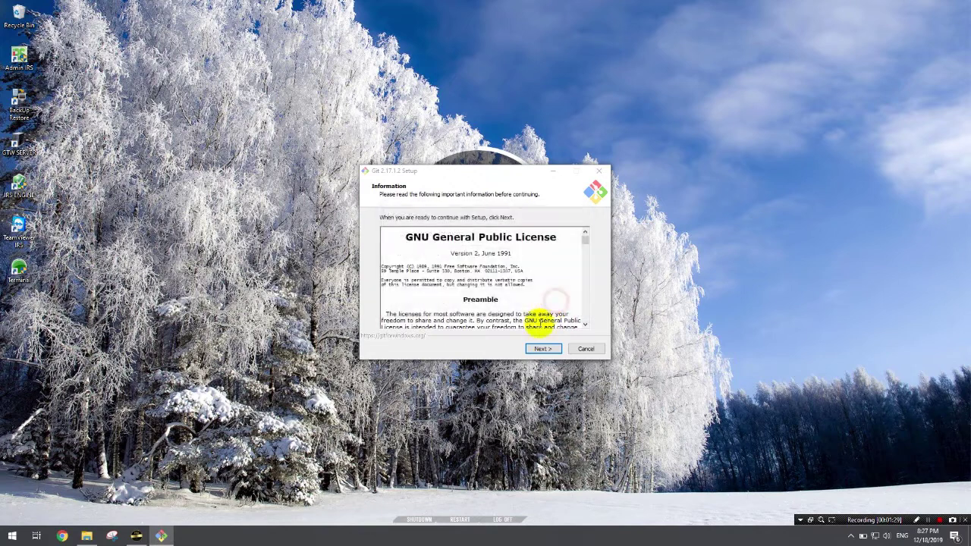
pyautogui.click(542, 349)
pyautogui.click(543, 349)
pyautogui.click(544, 349)
pyautogui.click(543, 349)
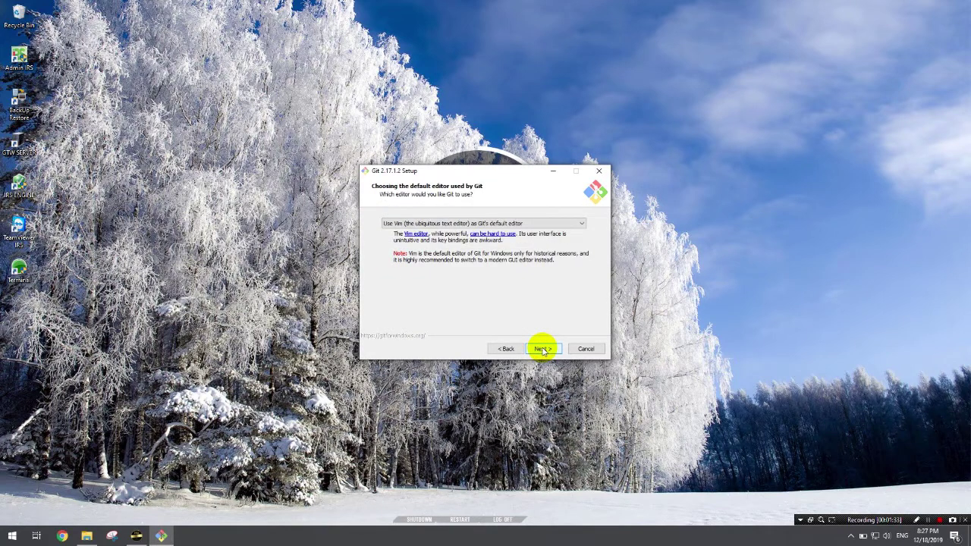
pyautogui.click(543, 349)
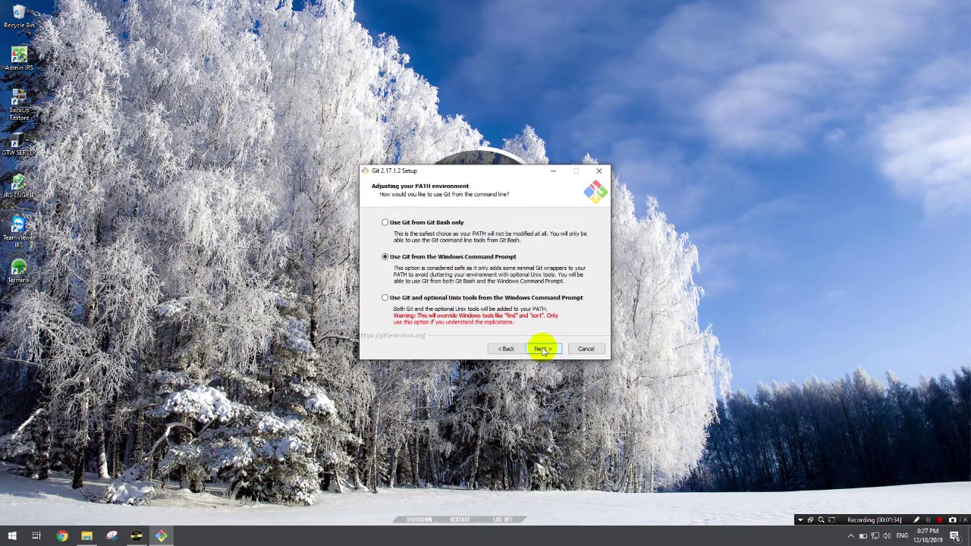
# Use Git from Command Prompt, keep default SSH, HTTPS, line endings and terminal, then install.
pyautogui.click(544, 349)
pyautogui.click(543, 349)
pyautogui.click(543, 349)
pyautogui.click(544, 349)
pyautogui.click(543, 349)
pyautogui.click(544, 349)
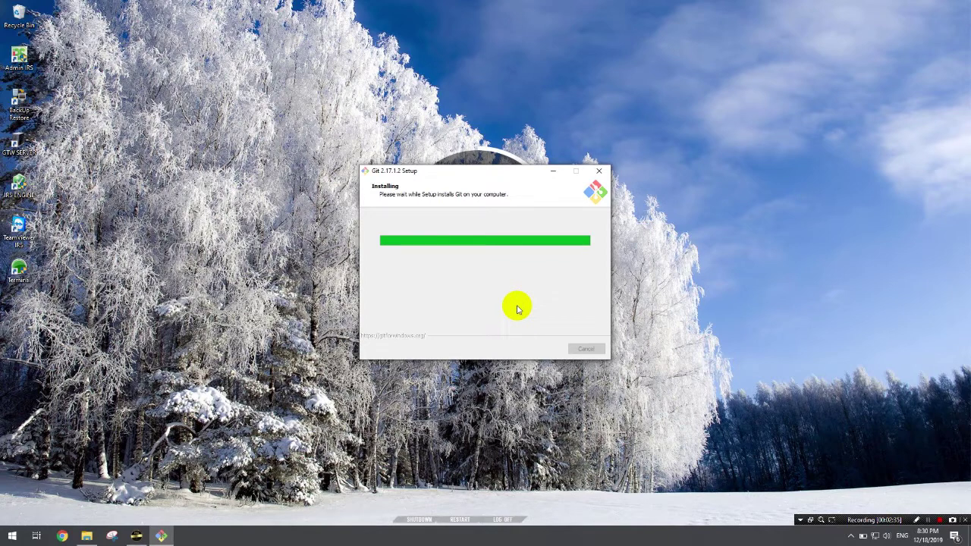
# Refresh the desktop while waiting, then finish Git setup with View Release Notes unchecked.
pyautogui.rightClick(699, 180)
pyautogui.click(720, 225)
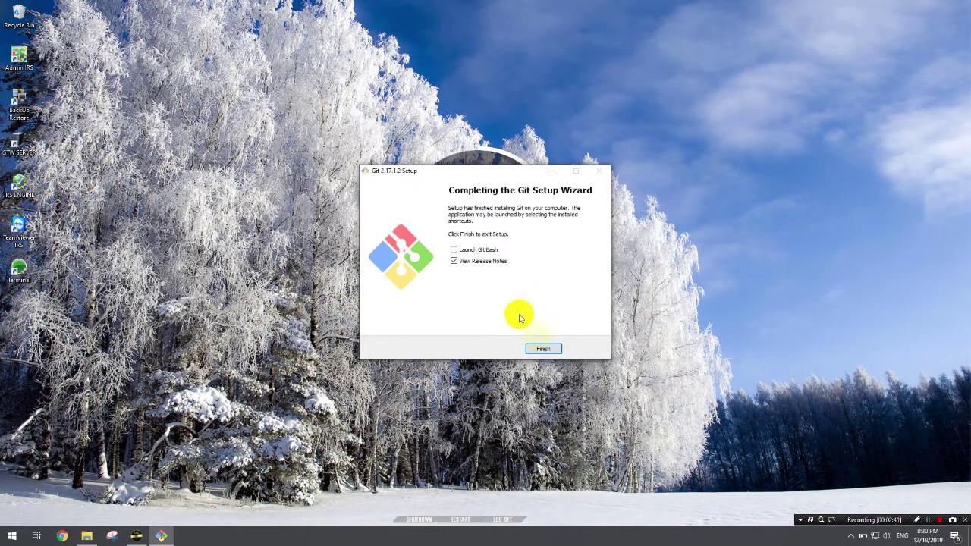
pyautogui.click(454, 261)
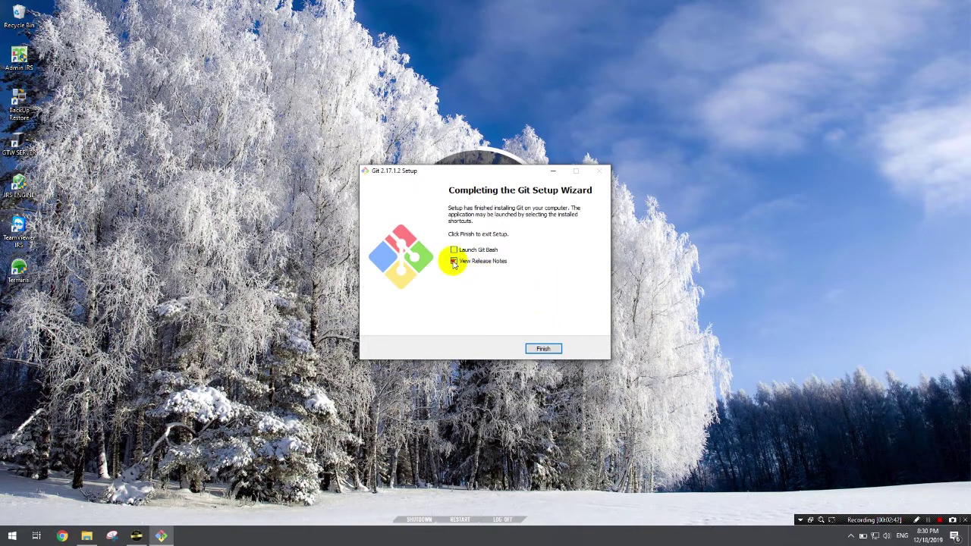
pyautogui.click(534, 347)
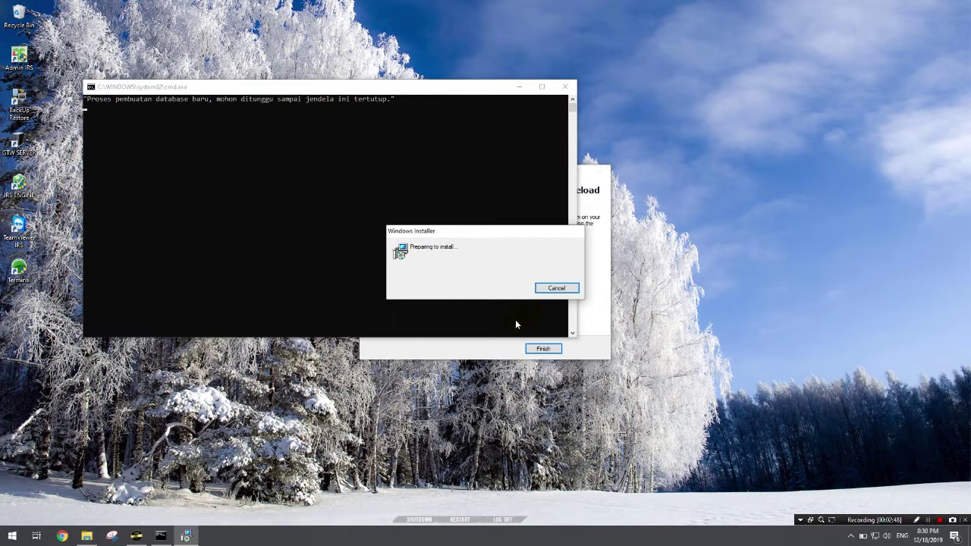
# Finish the IRS setup wizard and close the cmd console once it reports the installation finished.
pyautogui.click(534, 343)
pyautogui.click(540, 347)
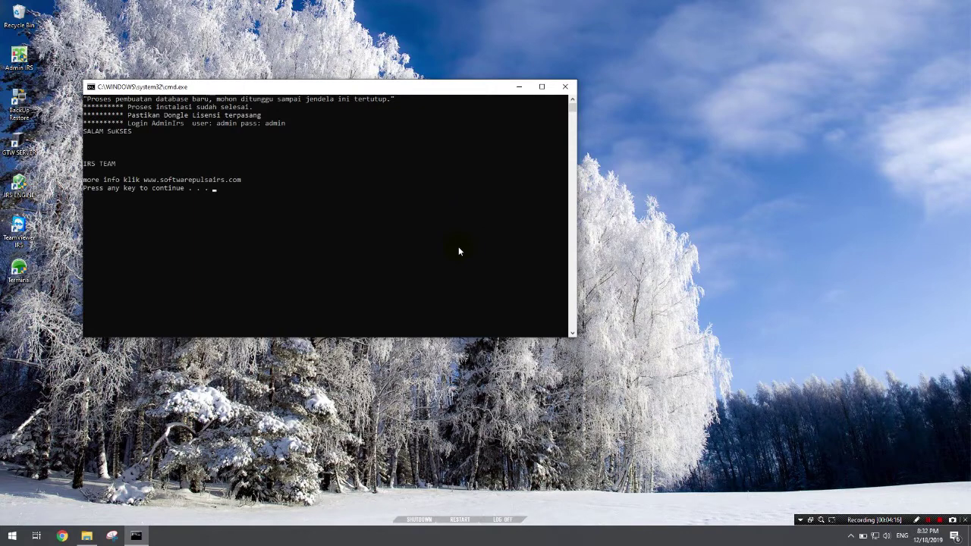
pyautogui.click(397, 80)
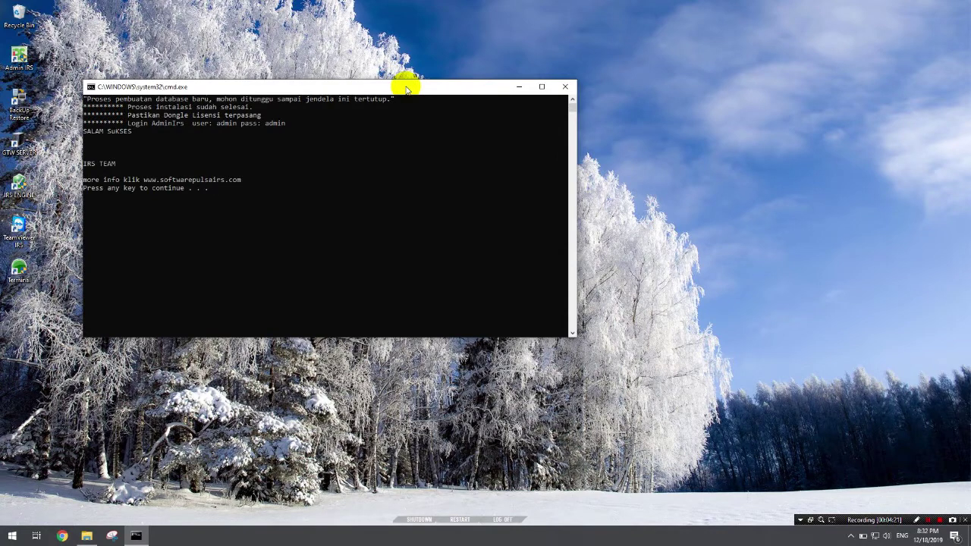
pyautogui.press('Return')
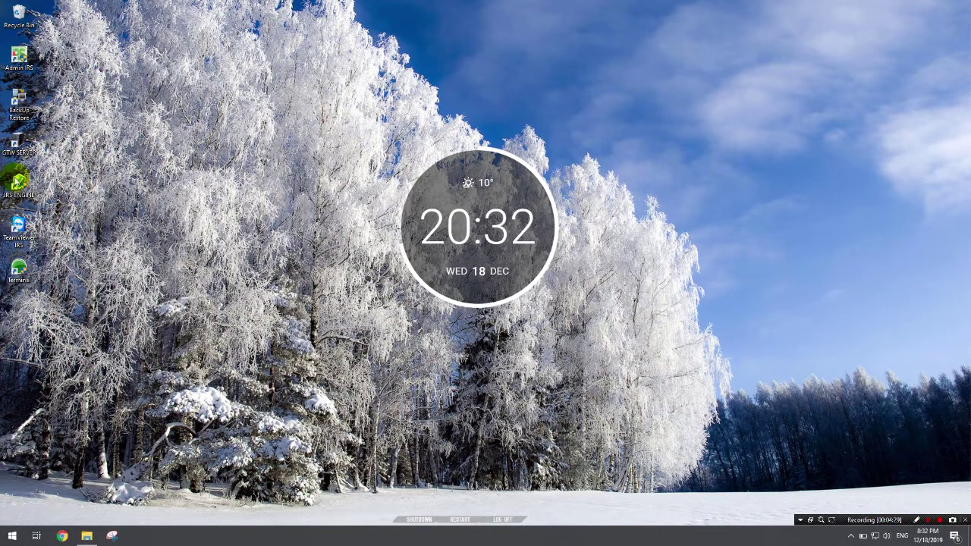
# Launch Admin IRS from the desktop and log in as user admin with the account password.
pyautogui.click(27, 61)
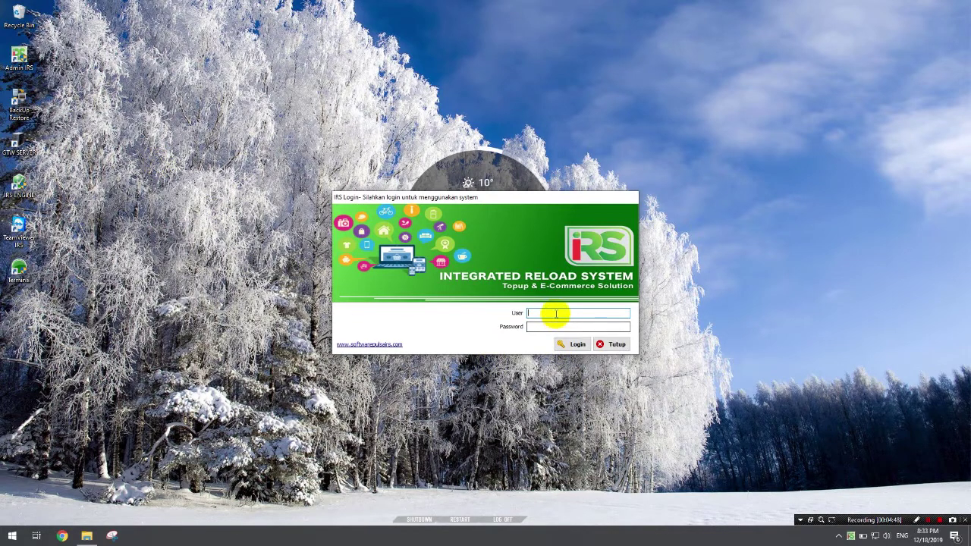
pyautogui.write('admin')
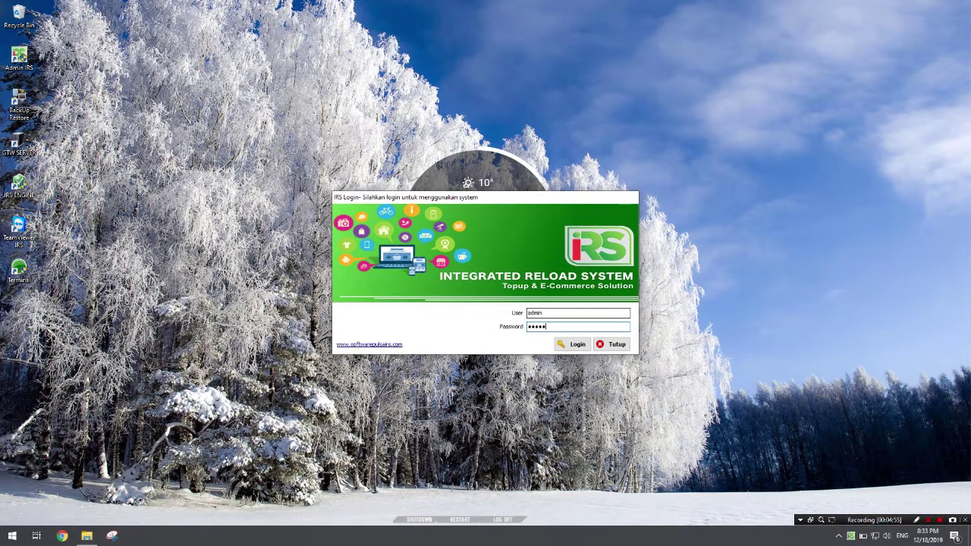
pyautogui.click(578, 345)
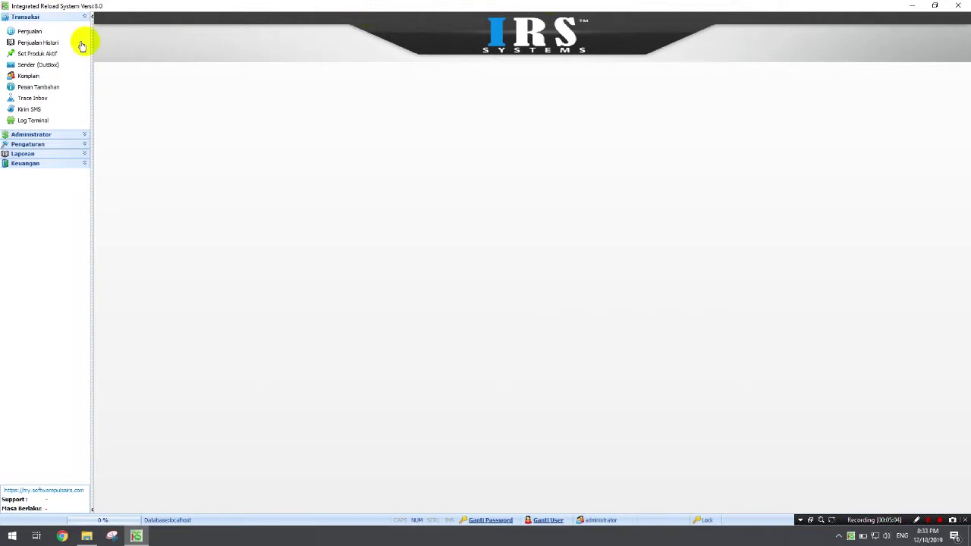
# Open the Penjualan page and check its status and terminal filter options, leaving them unchanged.
pyautogui.click(30, 31)
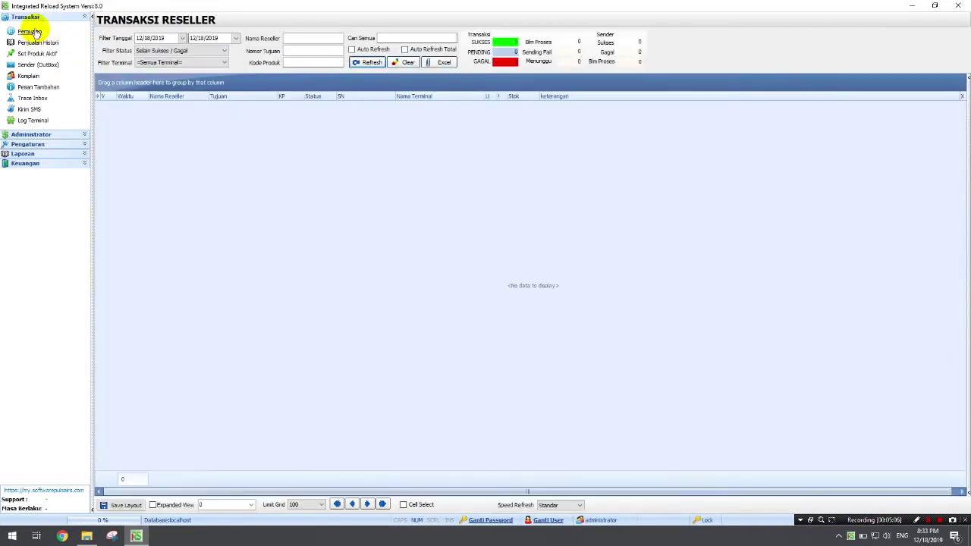
pyautogui.click(223, 51)
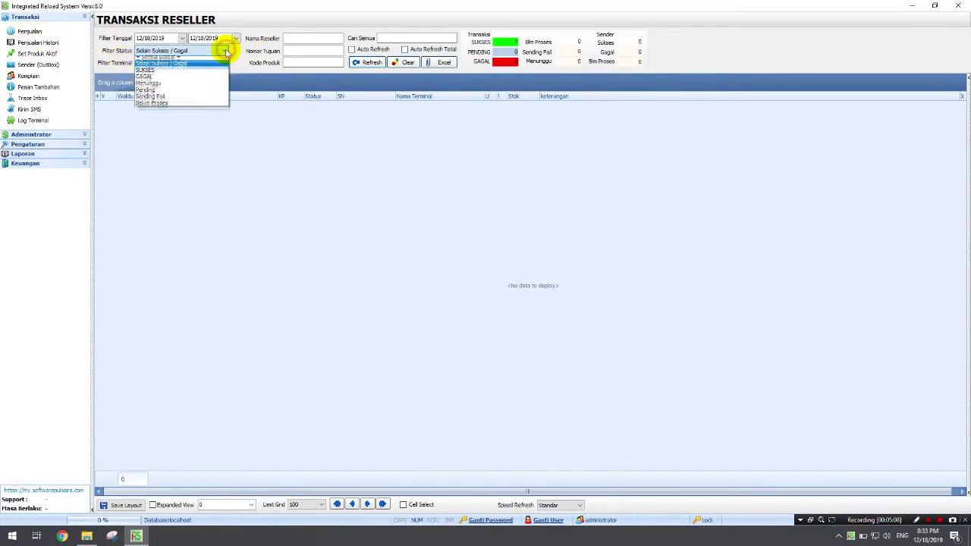
pyautogui.click(214, 60)
pyautogui.click(216, 61)
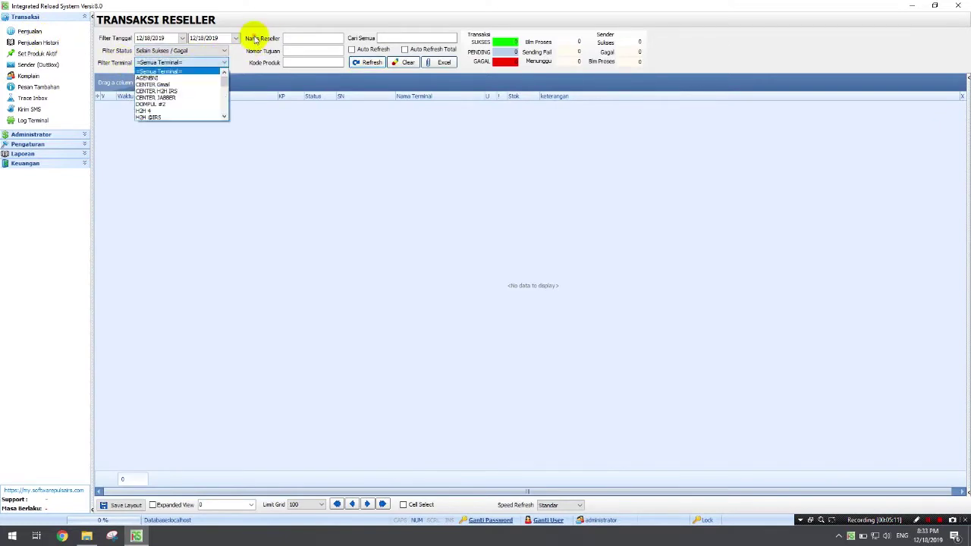
pyautogui.click(255, 37)
# Open Penjualan Histori and check its status and terminal filters without changing them.
pyautogui.click(39, 43)
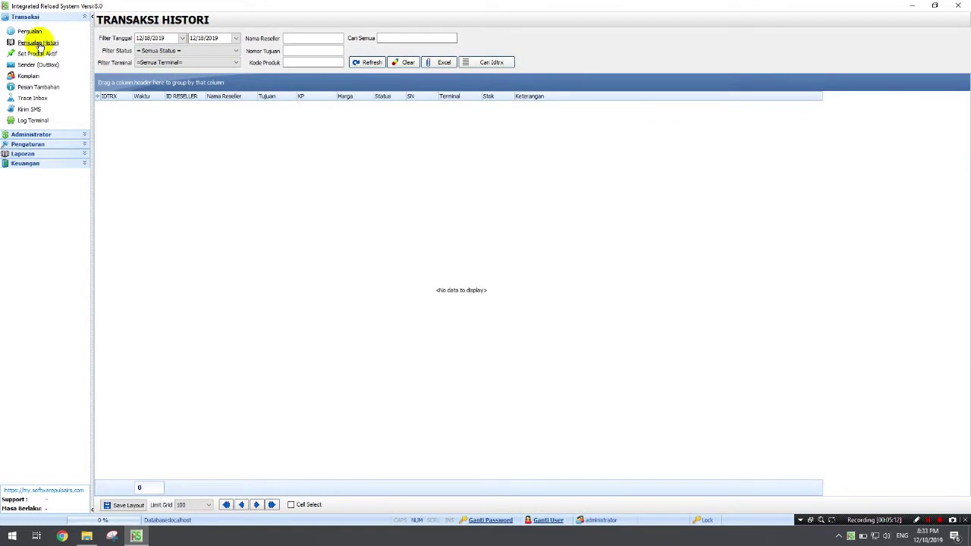
pyautogui.click(199, 50)
pyautogui.click(243, 46)
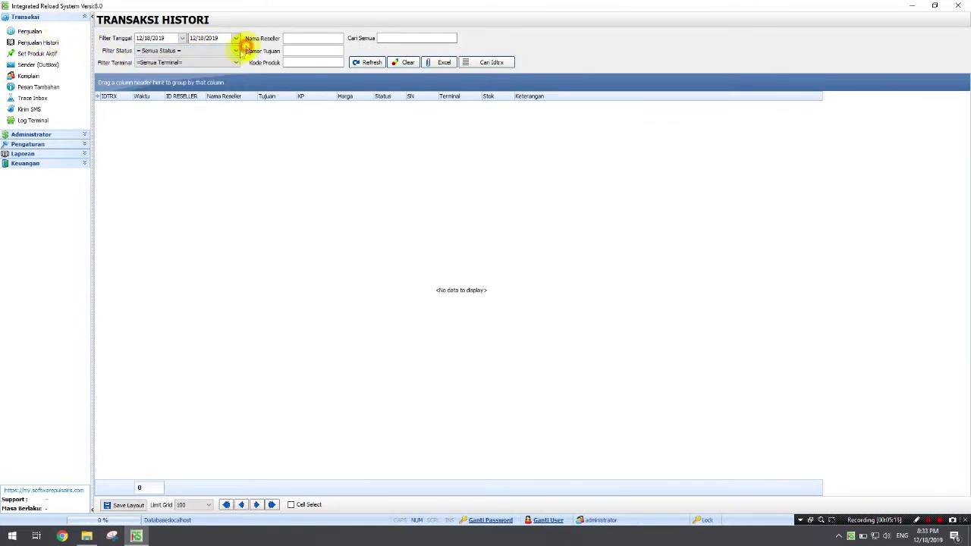
pyautogui.click(235, 62)
pyautogui.click(255, 50)
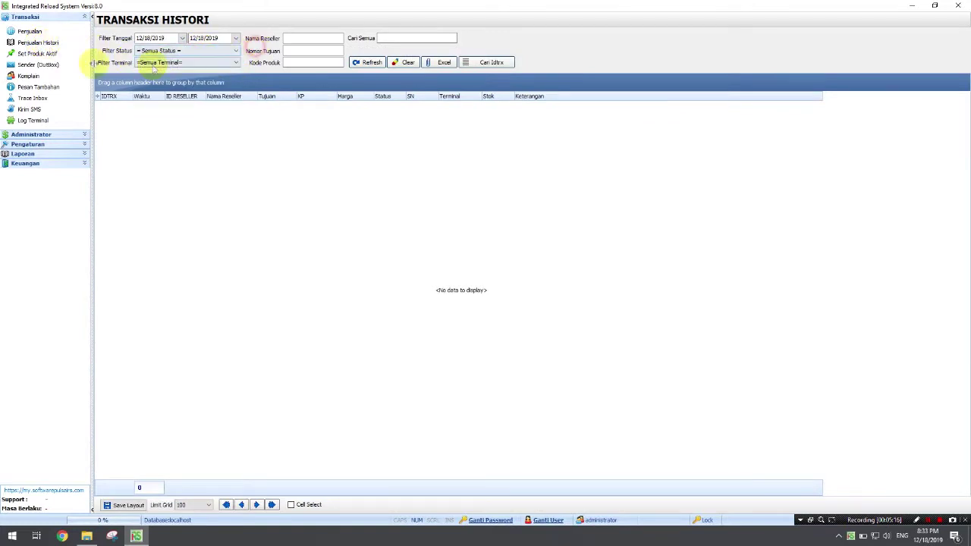
# Open Set Produk Aktif and select the AXIS 50.000 product, scrolling through the list.
pyautogui.click(59, 55)
pyautogui.click(181, 81)
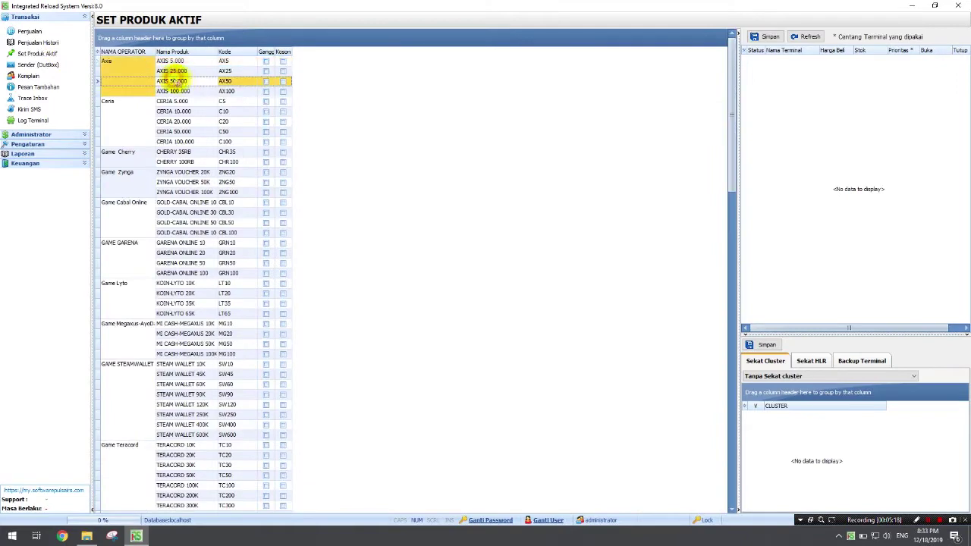
pyautogui.scroll(-4, 184, 86)
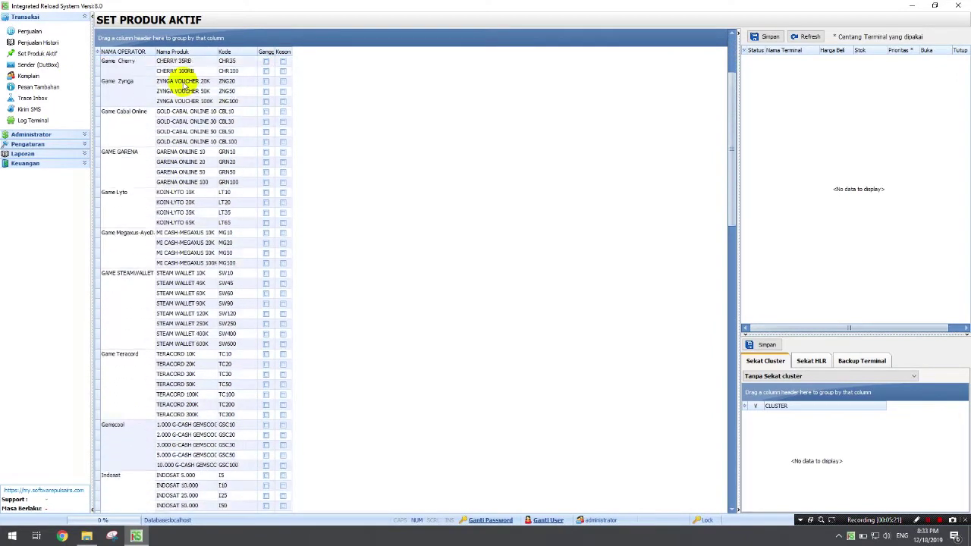
pyautogui.scroll(-2, 184, 86)
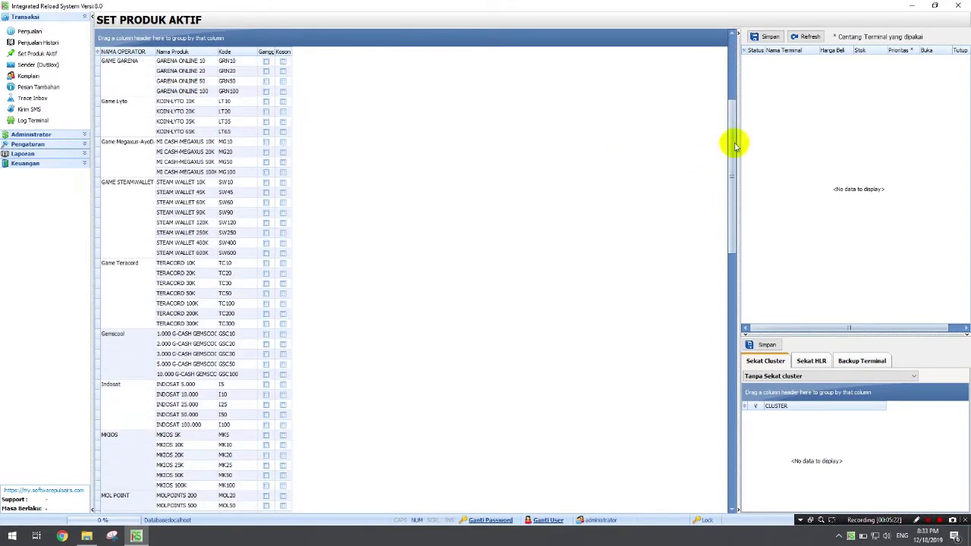
pyautogui.moveTo(734, 125); pyautogui.dragTo(686, 440)
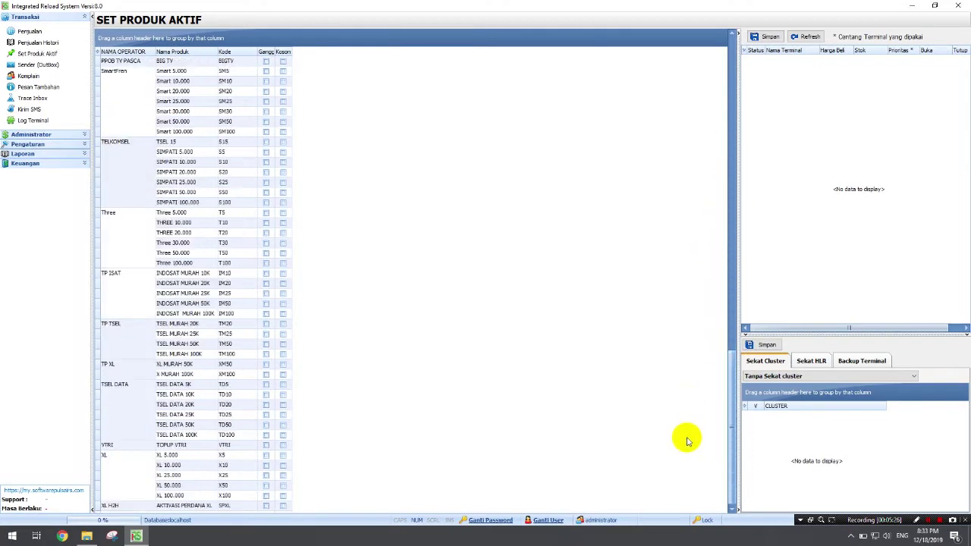
# Check the Sekat HLR, Backup Terminal and Sekat Cluster tabs and the product list's bulk actions.
pyautogui.click(809, 361)
pyautogui.click(848, 361)
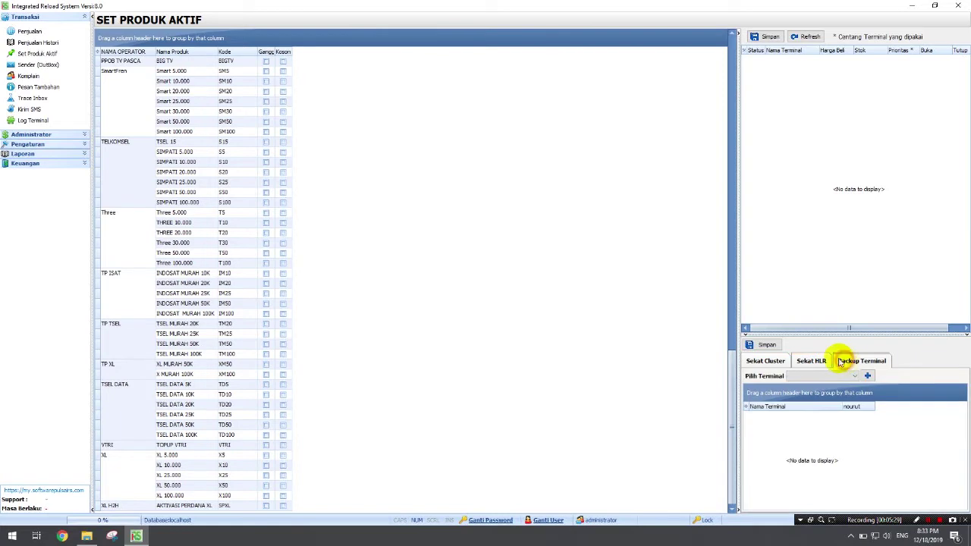
pyautogui.click(766, 361)
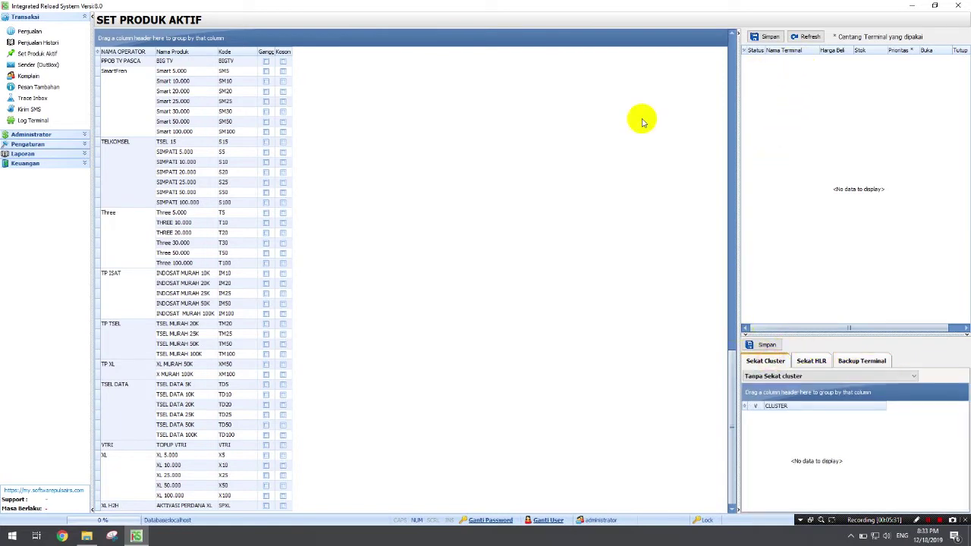
pyautogui.rightClick(395, 180)
pyautogui.click(399, 234)
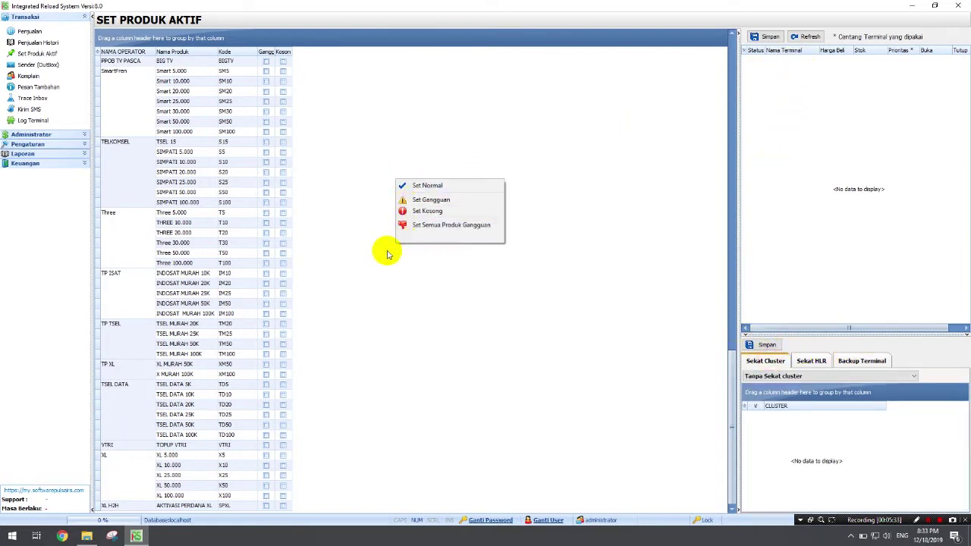
# Check the sender report page's status filter and grid options, then the Komplain list actions.
pyautogui.click(39, 65)
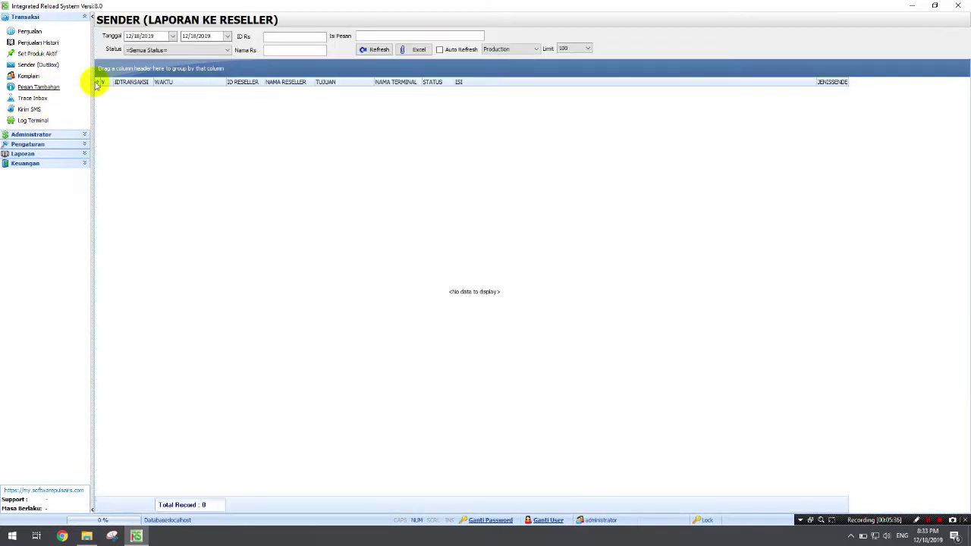
pyautogui.click(171, 51)
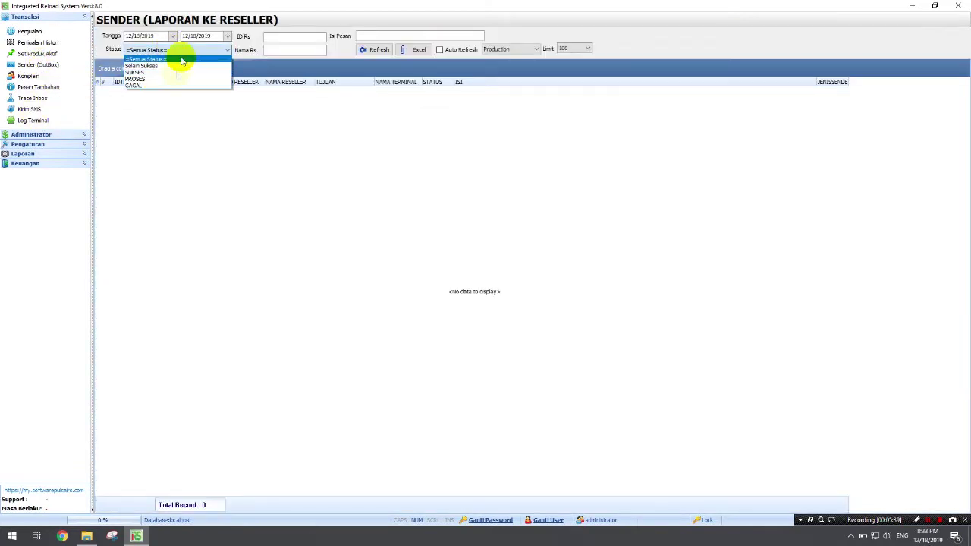
pyautogui.rightClick(222, 154)
pyautogui.click(216, 153)
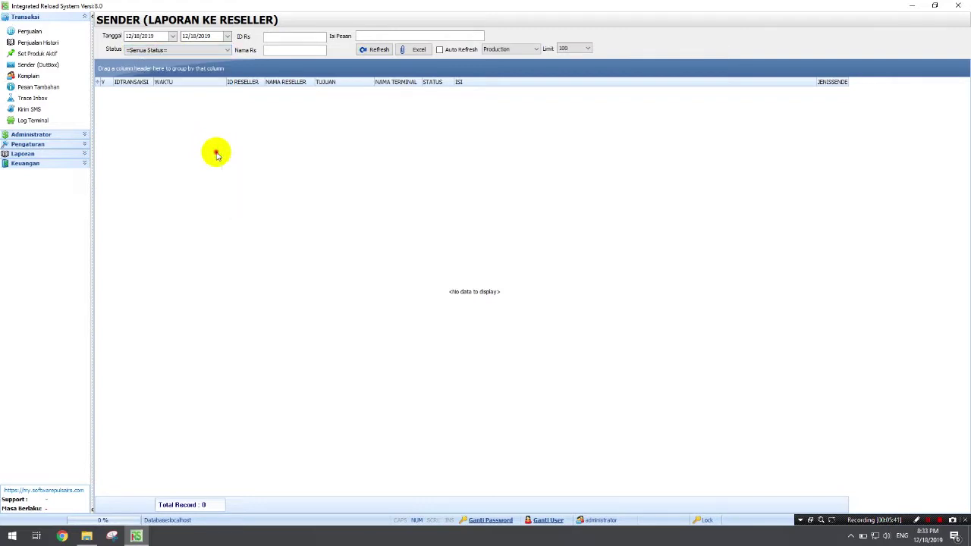
pyautogui.click(29, 77)
pyautogui.rightClick(230, 124)
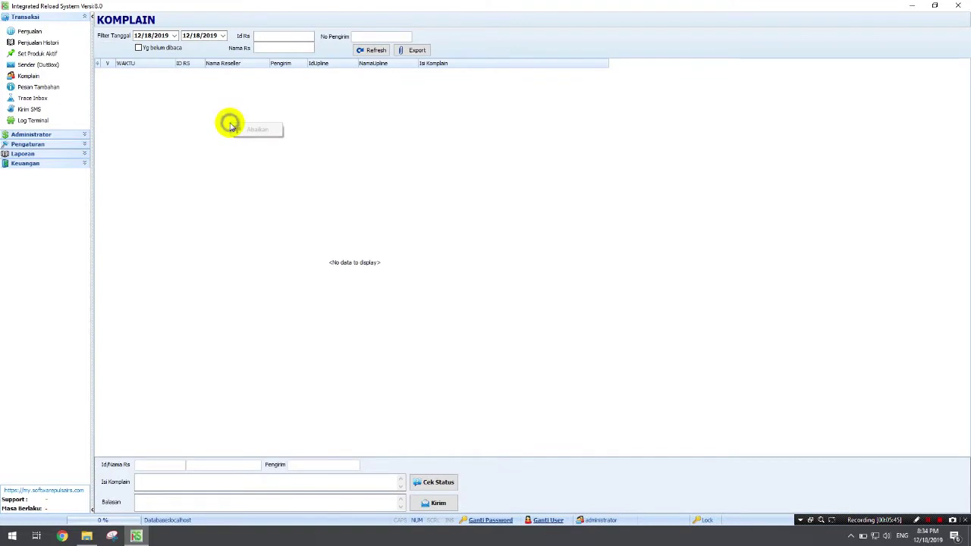
pyautogui.click(202, 132)
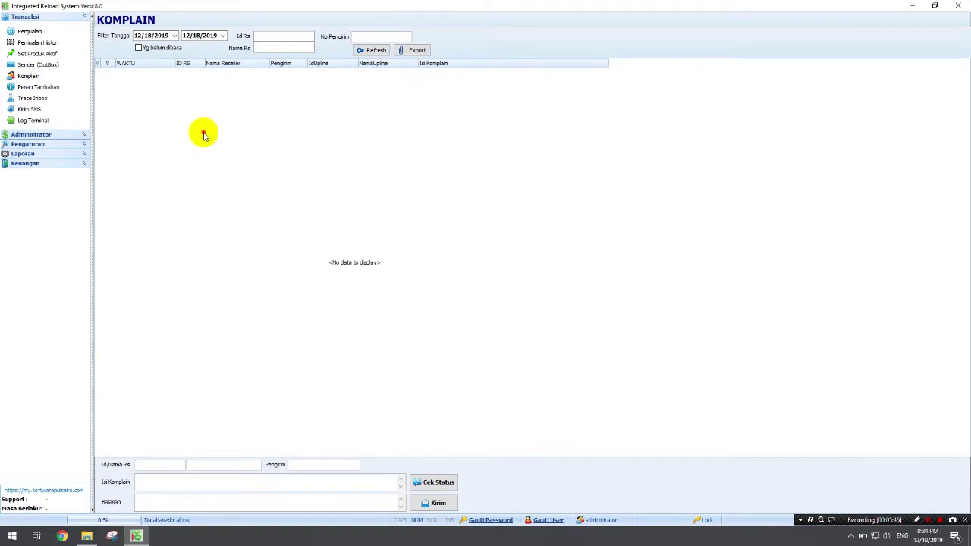
# View the Pesan Tambahan editor, selecting the info oke message, and close it unchanged.
pyautogui.click(40, 88)
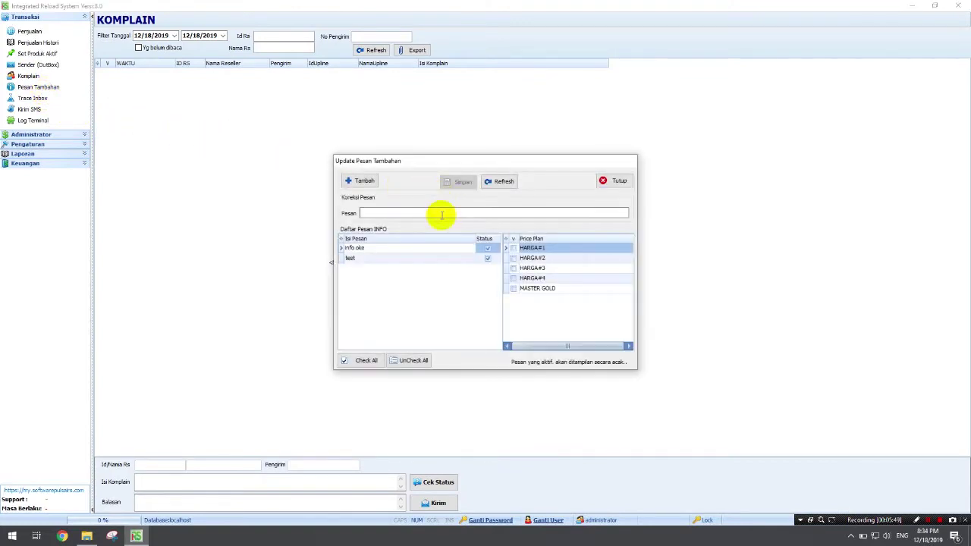
pyautogui.click(343, 249)
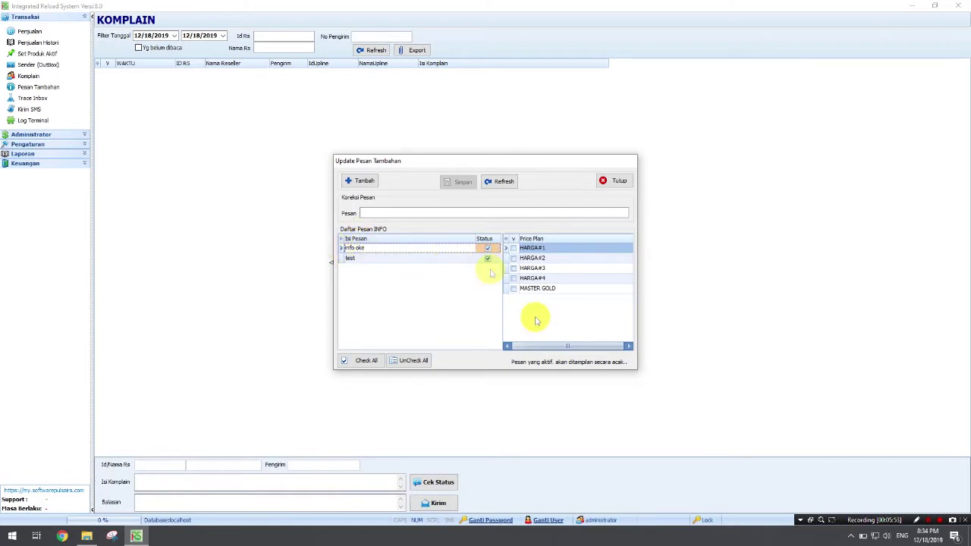
pyautogui.click(618, 181)
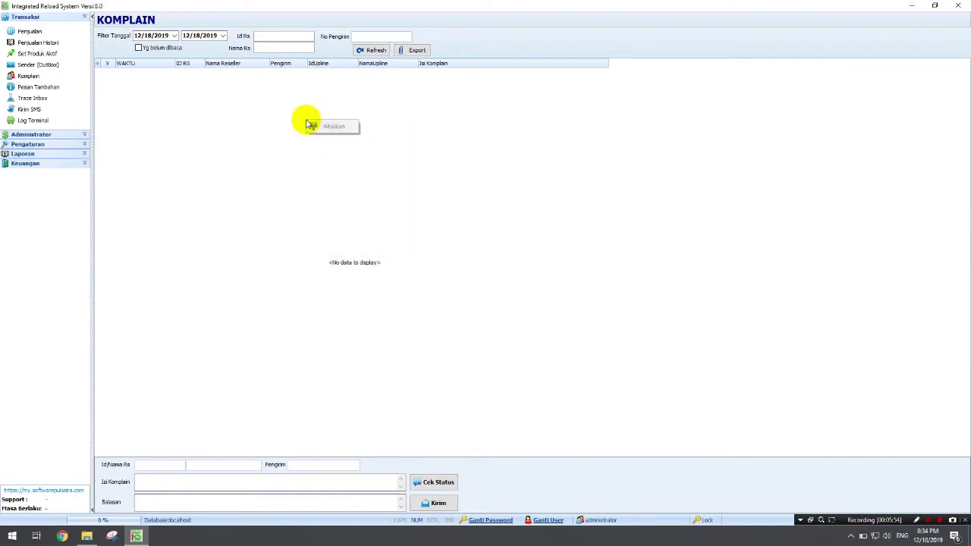
pyautogui.click(50, 88)
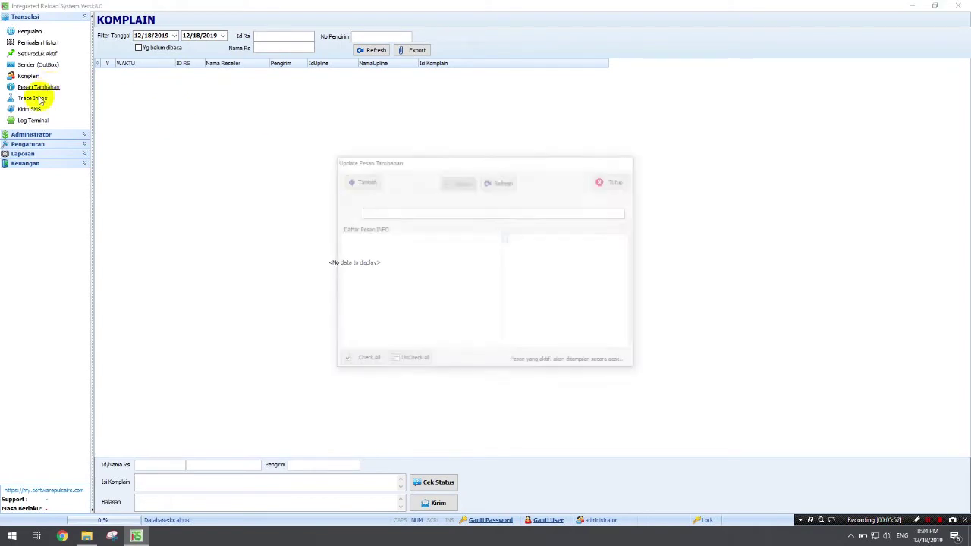
pyautogui.click(604, 186)
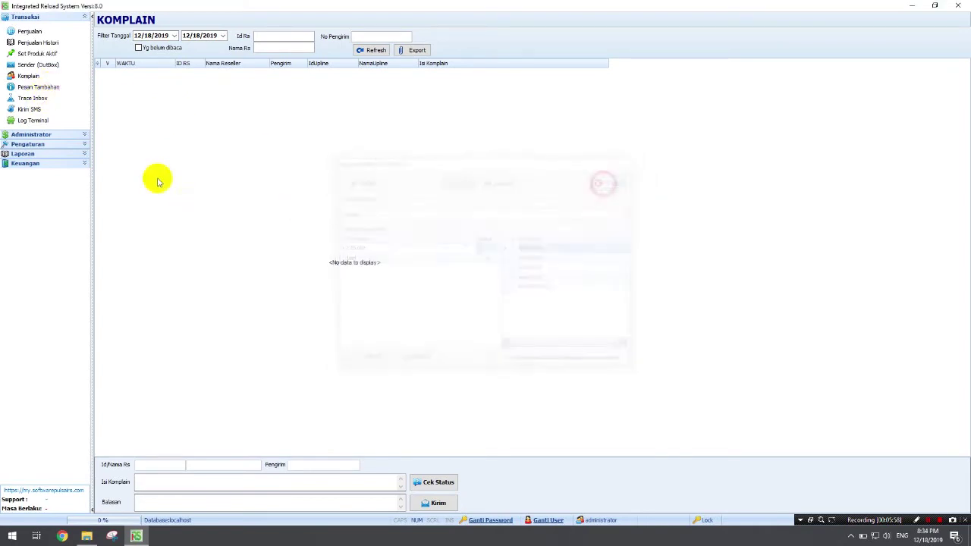
# Reload the Trace Inbox list, check Kirim SMS's SMS BLASH option, then go to Log Terminal.
pyautogui.click(30, 100)
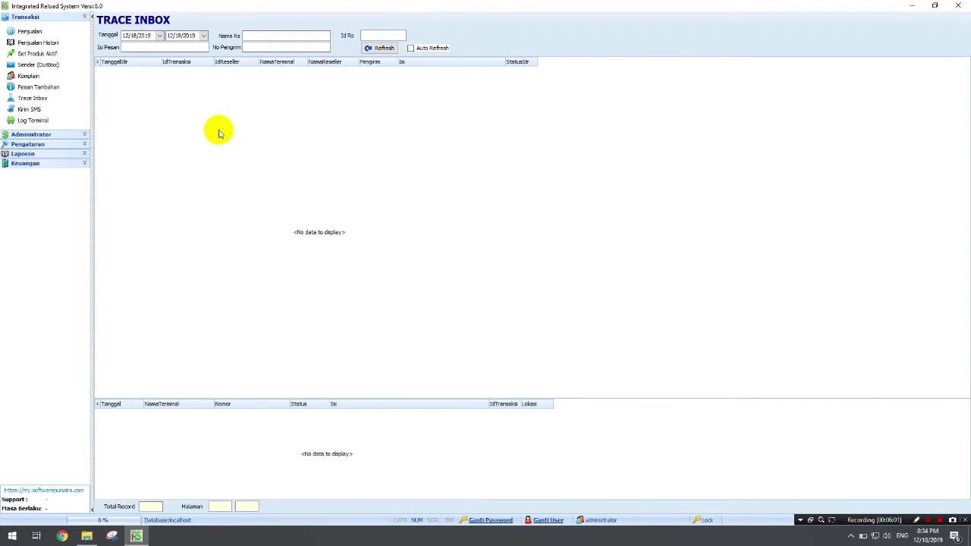
pyautogui.click(379, 48)
pyautogui.click(31, 109)
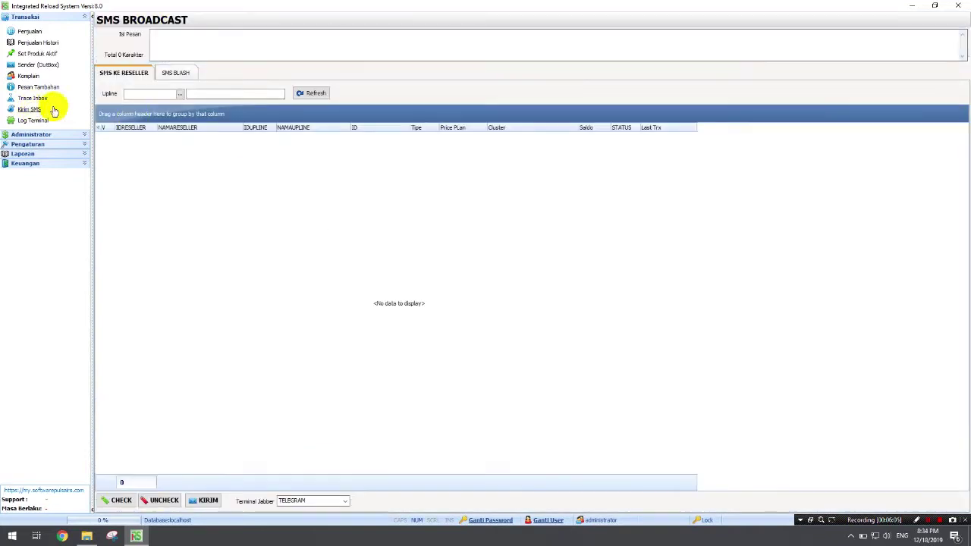
pyautogui.click(176, 75)
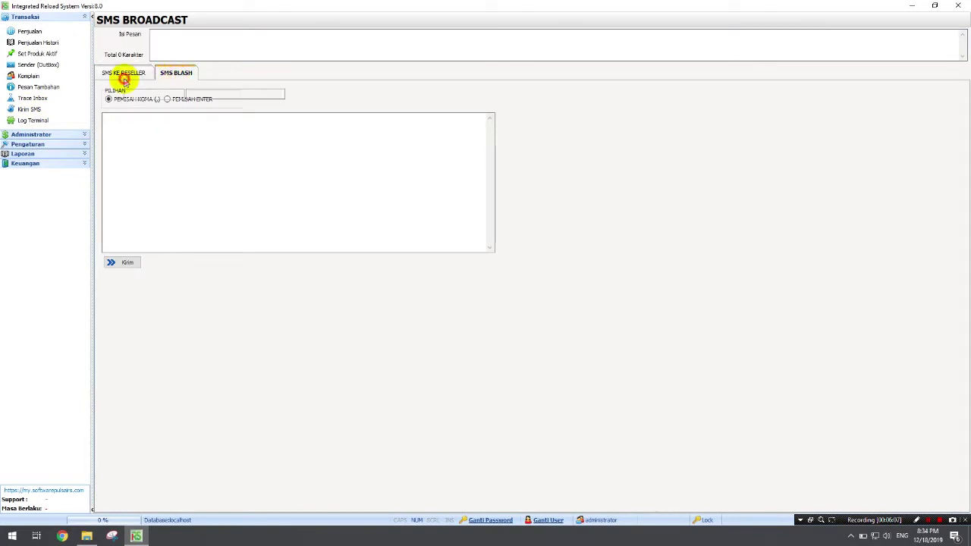
pyautogui.click(123, 75)
pyautogui.click(34, 121)
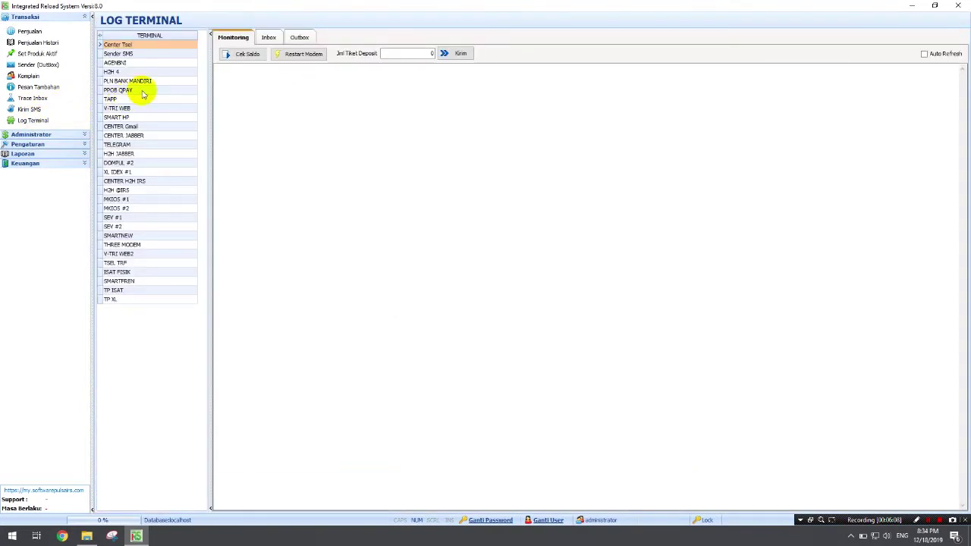
# Check the Inbox, Outbox and Monitoring tabs, then review logs from Sender SMS to H2H JABBER.
pyautogui.click(267, 35)
pyautogui.click(299, 36)
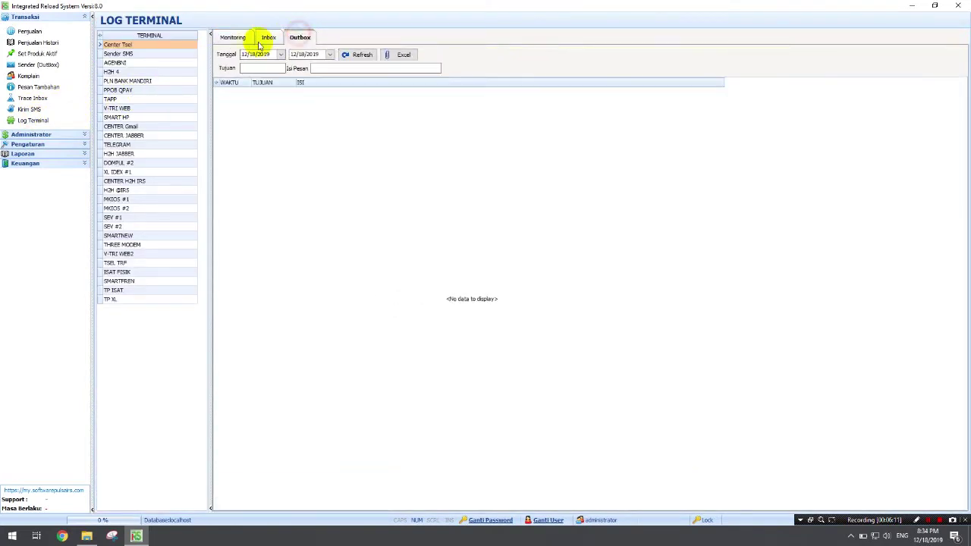
pyautogui.click(232, 37)
pyautogui.click(118, 54)
pyautogui.click(115, 63)
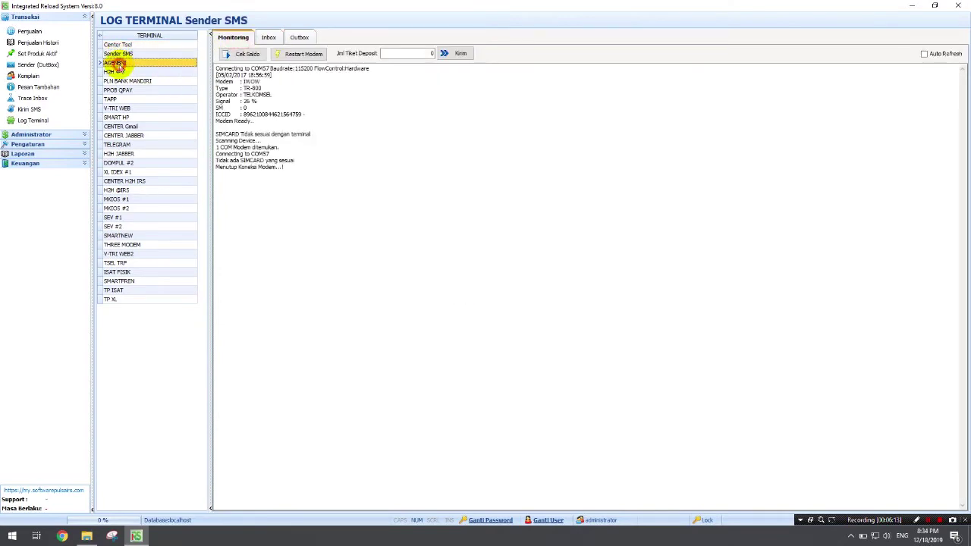
pyautogui.click(117, 72)
pyautogui.click(118, 81)
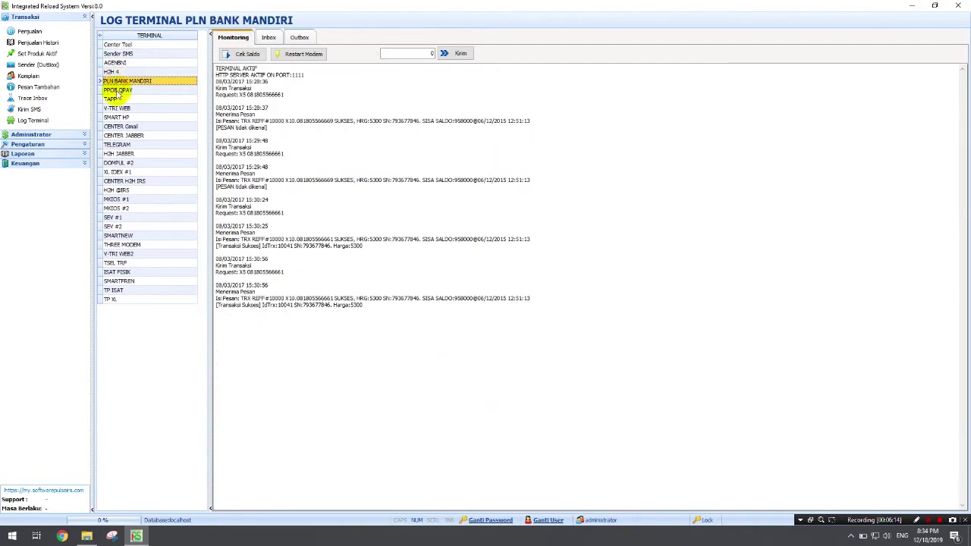
pyautogui.click(118, 90)
pyautogui.click(114, 99)
pyautogui.click(116, 108)
pyautogui.click(118, 118)
pyautogui.click(121, 126)
pyautogui.click(122, 135)
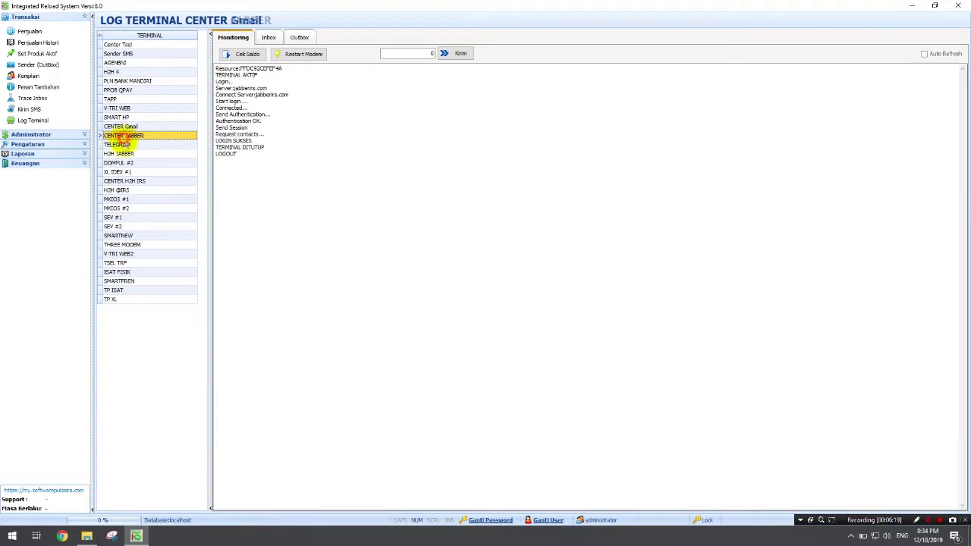
pyautogui.click(118, 145)
pyautogui.click(121, 154)
pyautogui.click(122, 145)
# Review the monitoring logs from DOMPUL #2 through MKIOS, SEV and SMARTFREN down to TP XL.
pyautogui.click(121, 163)
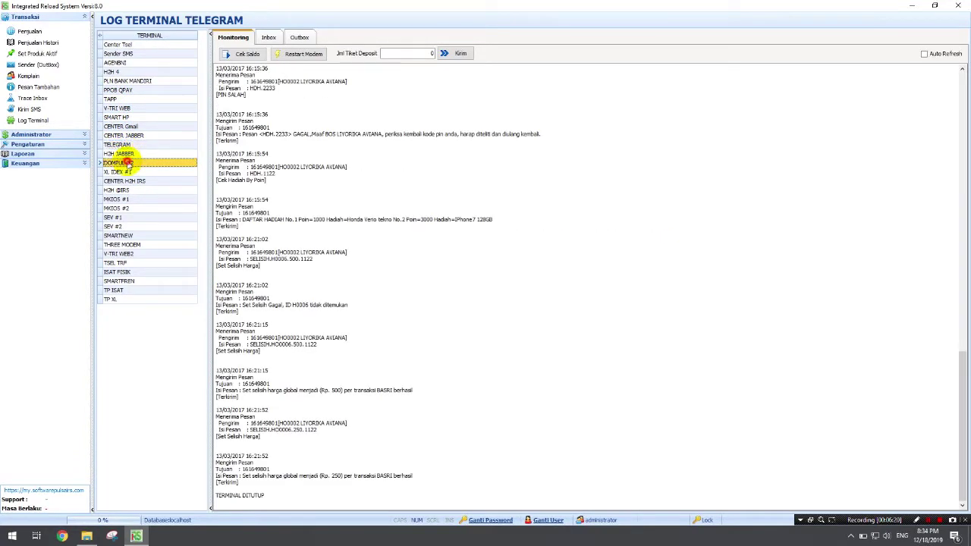
pyautogui.click(121, 172)
pyautogui.click(125, 181)
pyautogui.click(126, 191)
pyautogui.click(126, 199)
pyautogui.click(125, 209)
pyautogui.click(123, 217)
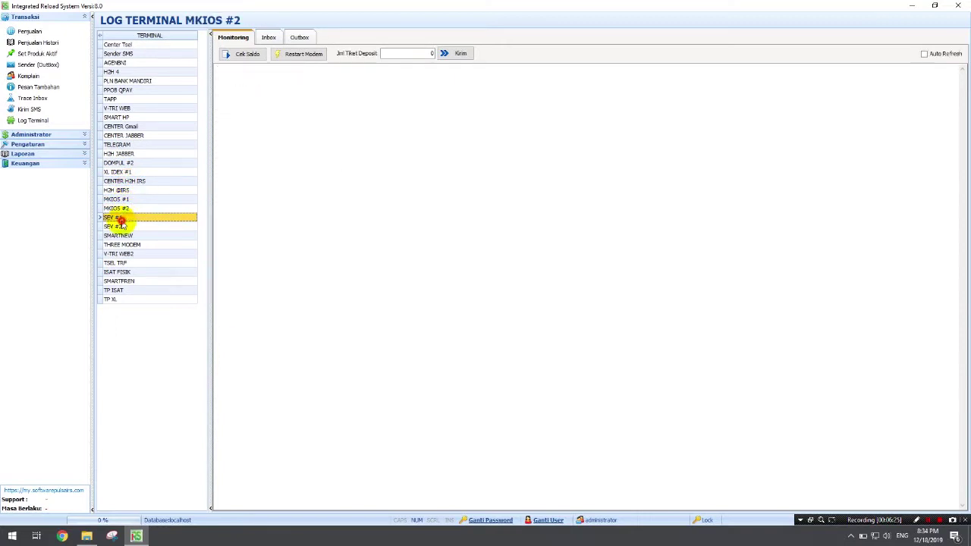
pyautogui.click(123, 227)
pyautogui.click(121, 236)
pyautogui.click(121, 245)
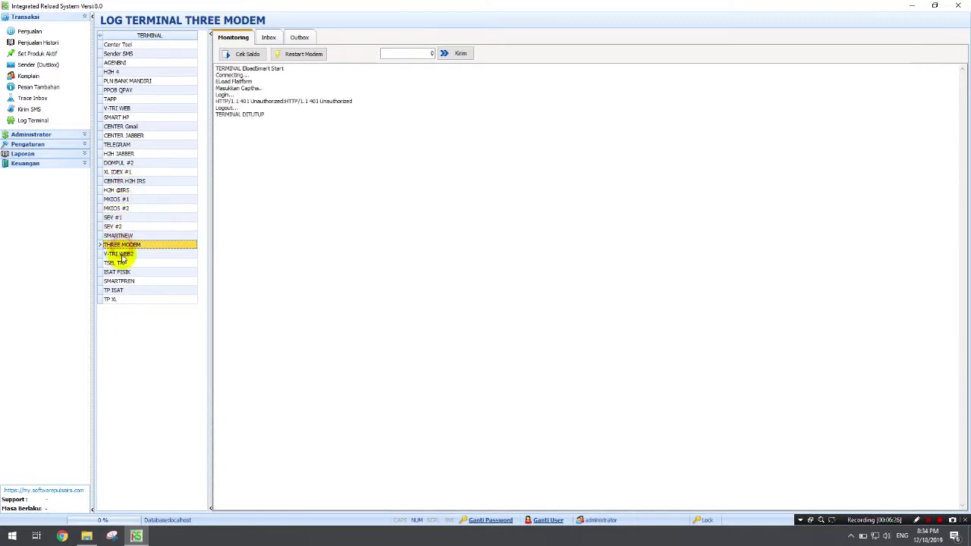
pyautogui.click(120, 254)
pyautogui.click(120, 263)
pyautogui.click(117, 273)
pyautogui.click(115, 281)
pyautogui.click(115, 291)
pyautogui.click(112, 300)
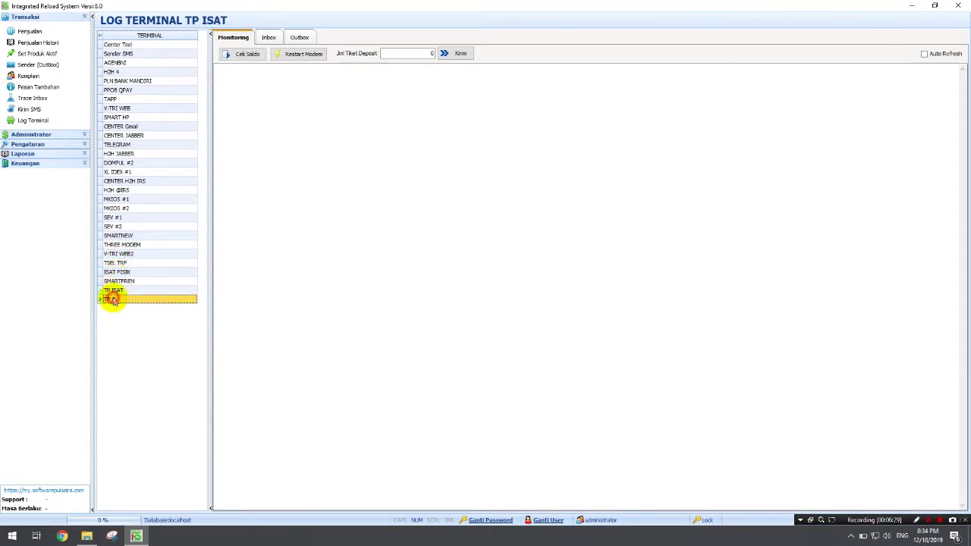
# Expand Administrator and open Prefix Operator, checking the HLR filter choices without changing them.
pyautogui.click(31, 134)
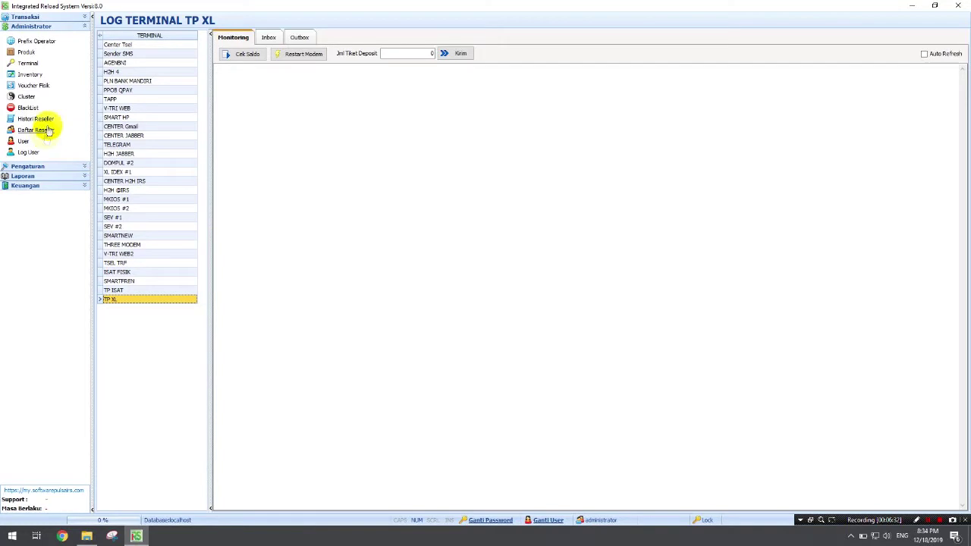
pyautogui.click(45, 42)
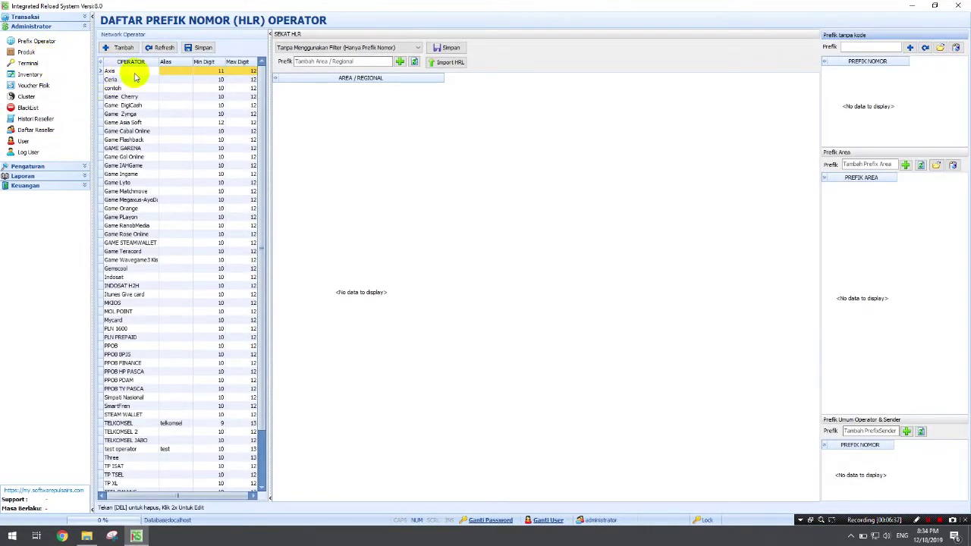
pyautogui.click(386, 46)
pyautogui.click(551, 137)
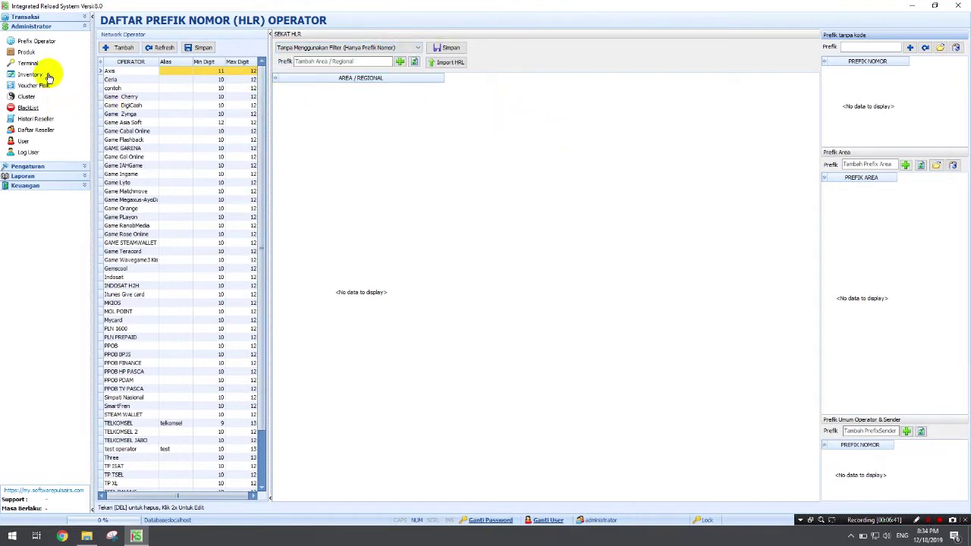
# Open the Produk list, view the Price Plan tab, and return to Master Produk.
pyautogui.click(28, 55)
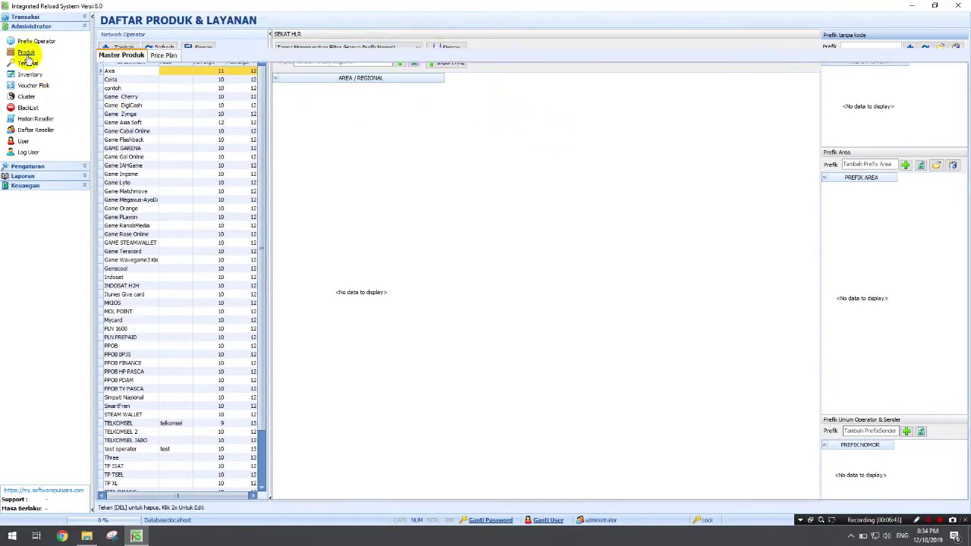
pyautogui.click(155, 54)
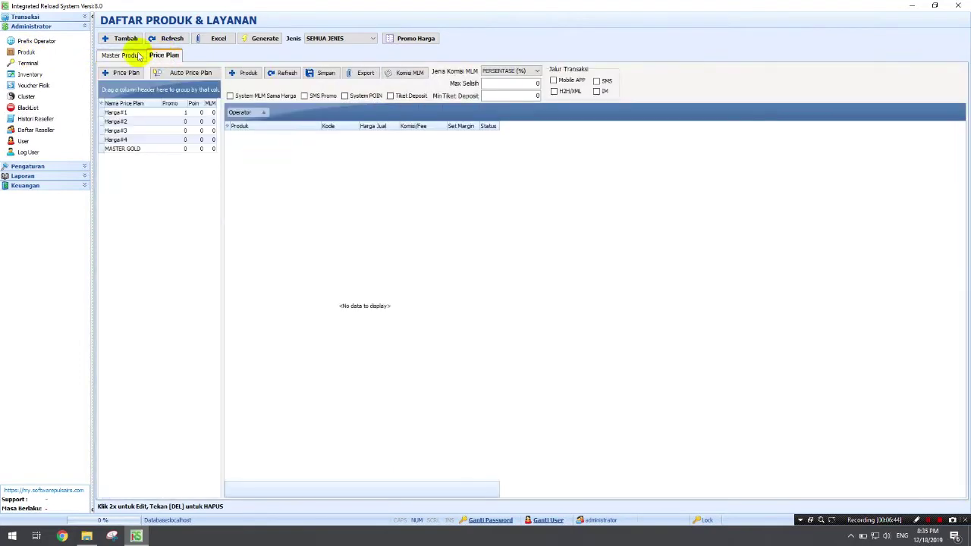
pyautogui.click(128, 55)
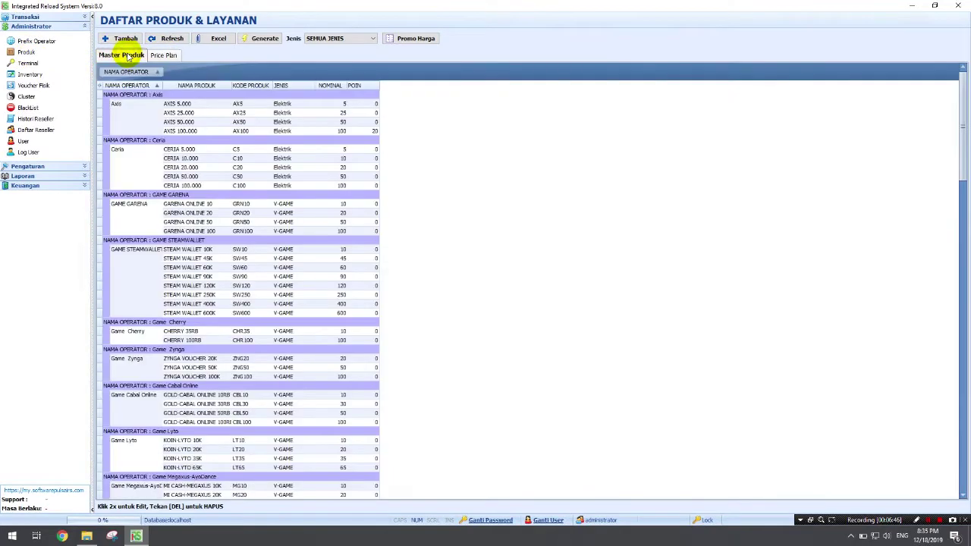
pyautogui.click(28, 64)
# Select the Sender SMS, Center Tsel and CENTER JABBER terminals, viewing their action menus without choosing.
pyautogui.click(149, 86)
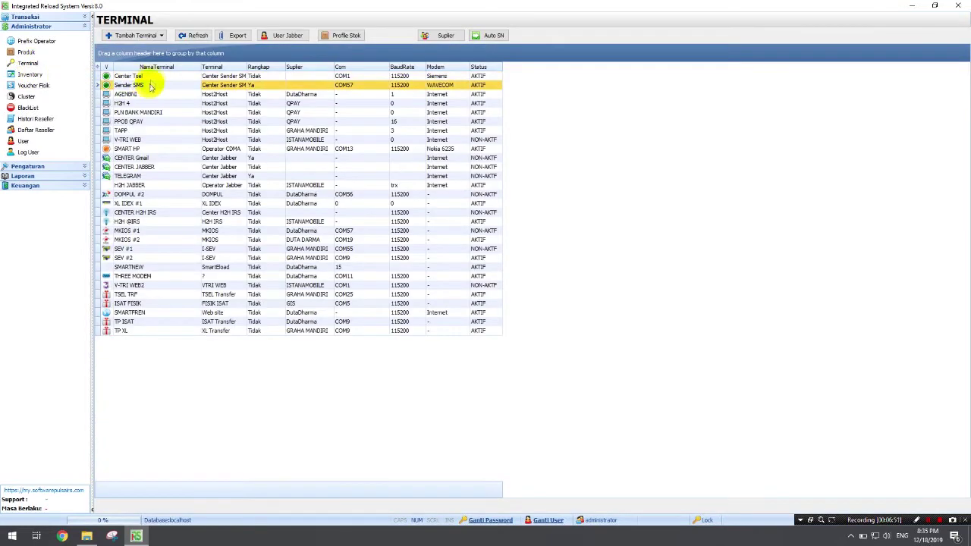
pyautogui.click(149, 76)
pyautogui.rightClick(151, 77)
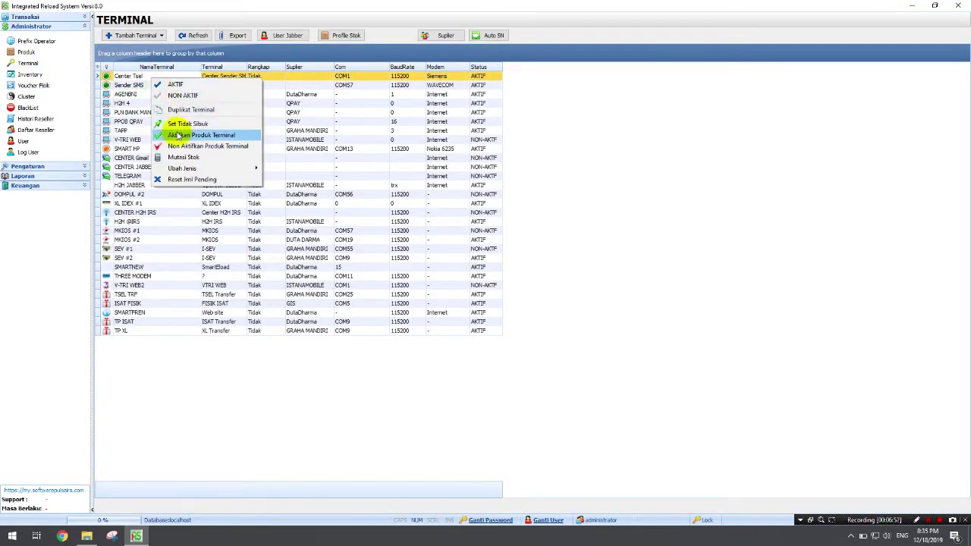
pyautogui.click(153, 377)
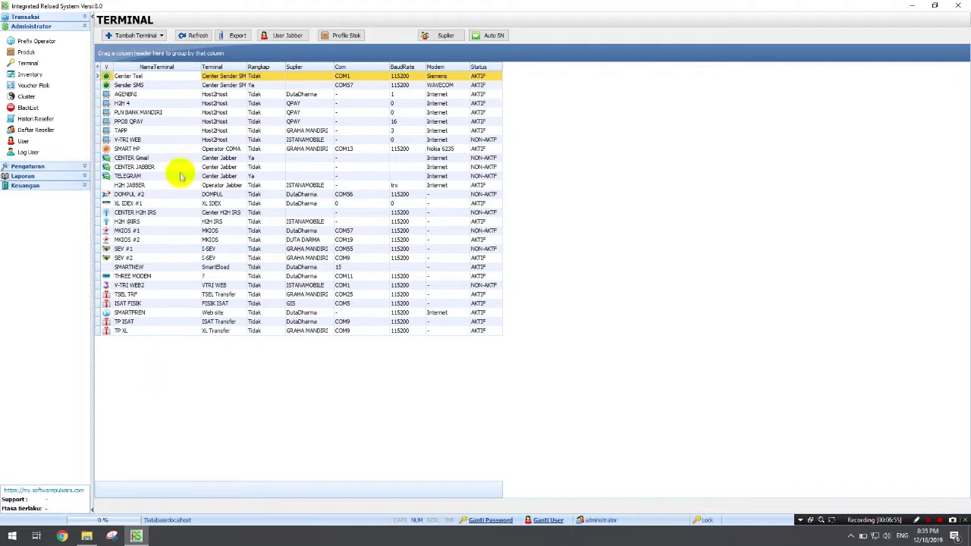
pyautogui.click(180, 167)
pyautogui.rightClick(181, 167)
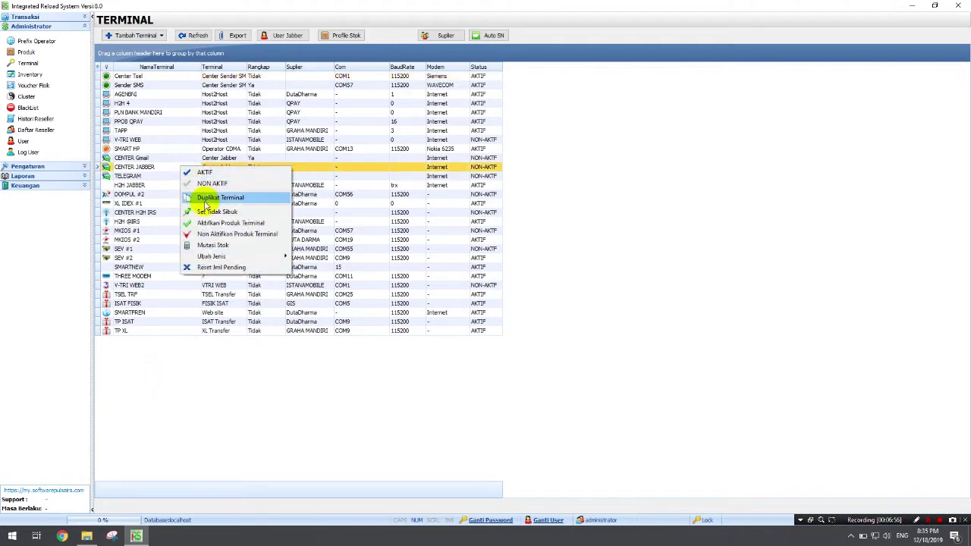
pyautogui.click(179, 370)
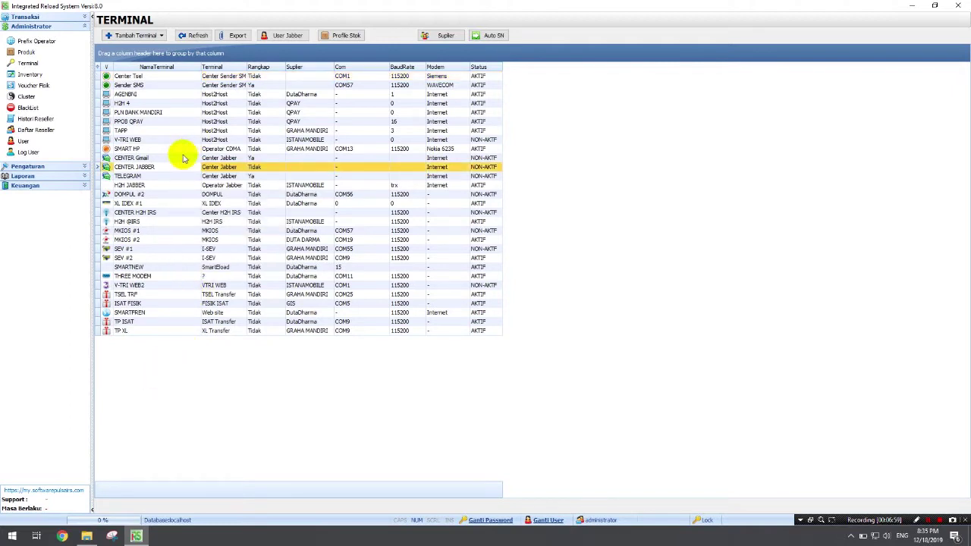
# Open the CENTER JABBER terminal settings, touch the user name field, and close with Tutup unsaved.
pyautogui.doubleClick(186, 169)
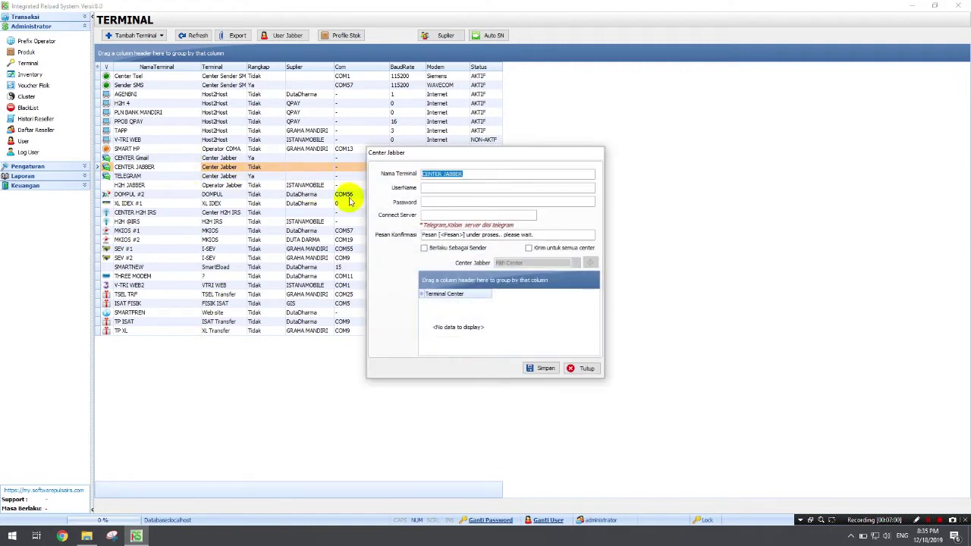
pyautogui.click(458, 189)
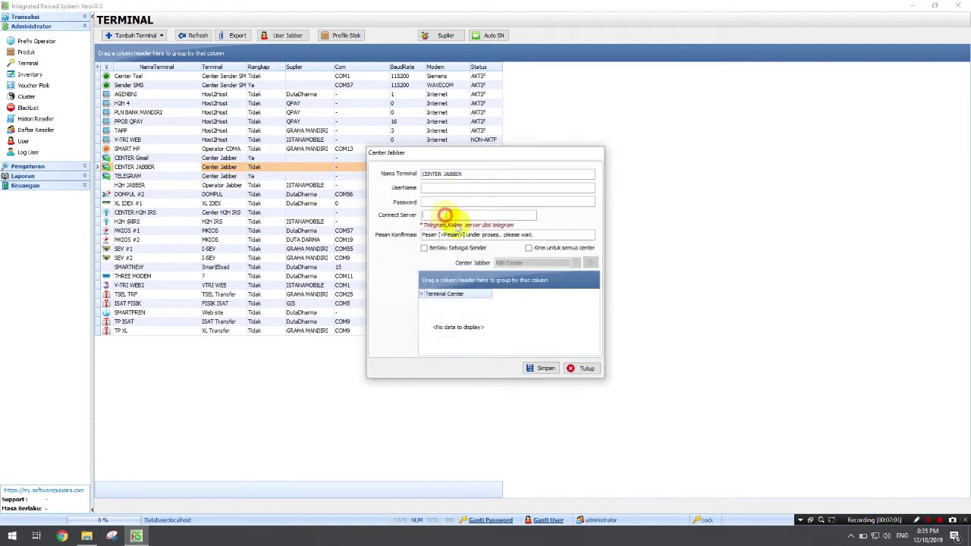
pyautogui.click(583, 368)
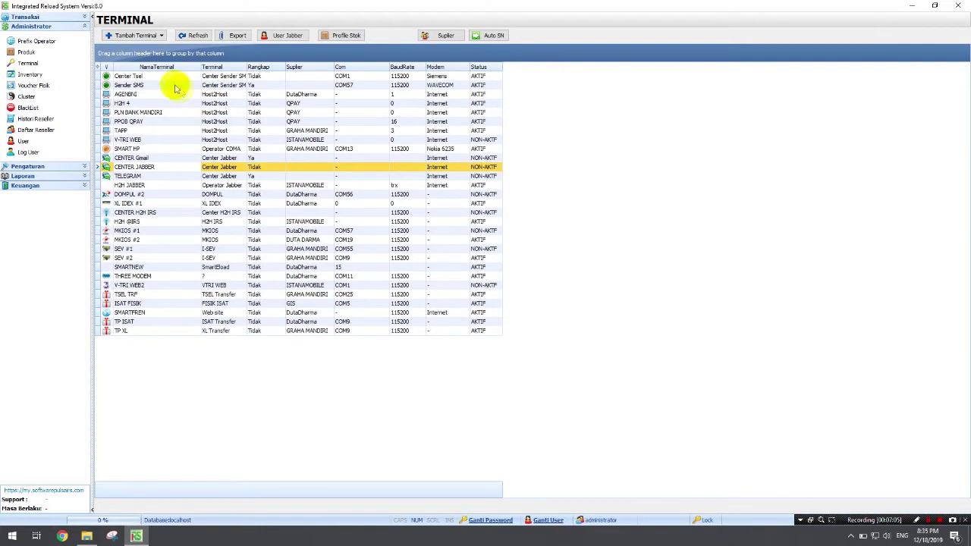
pyautogui.click(154, 77)
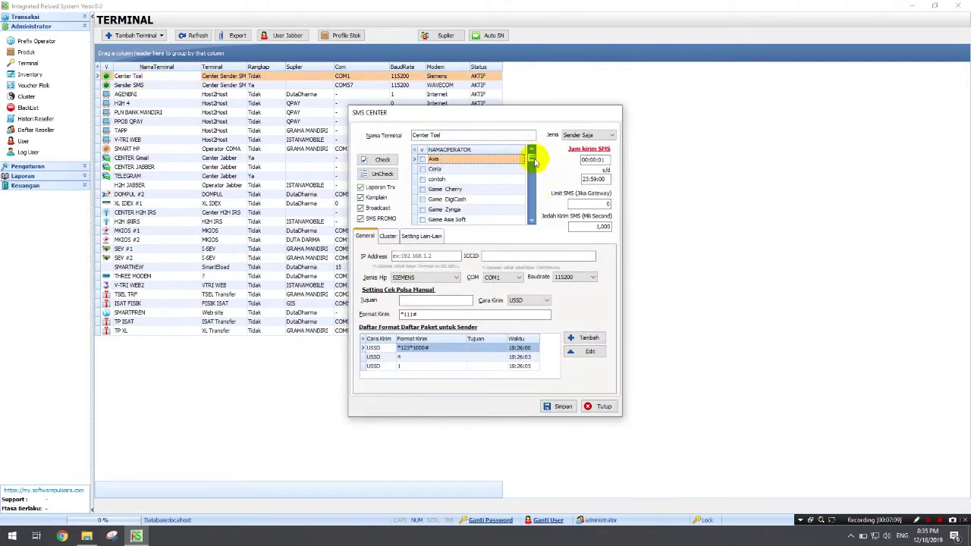
pyautogui.click(387, 236)
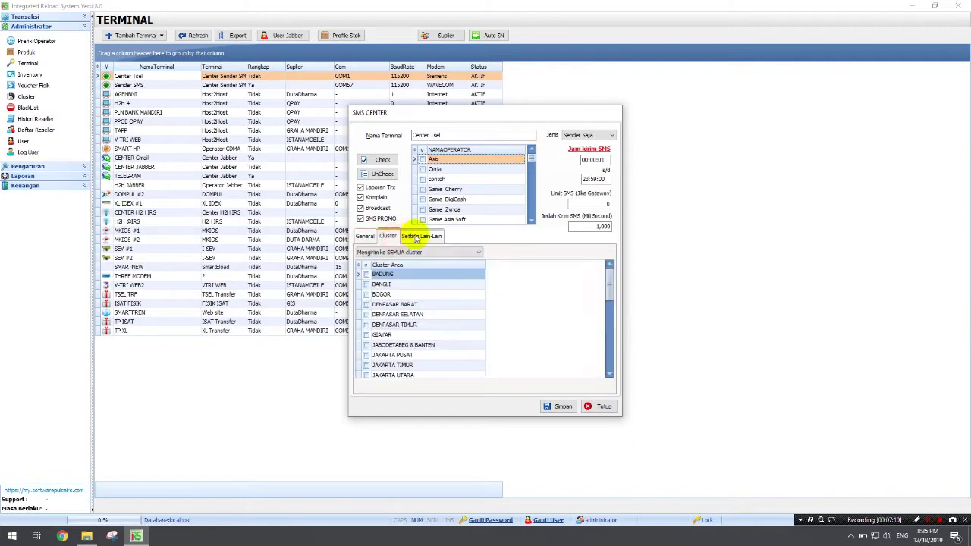
pyautogui.click(418, 236)
pyautogui.click(365, 236)
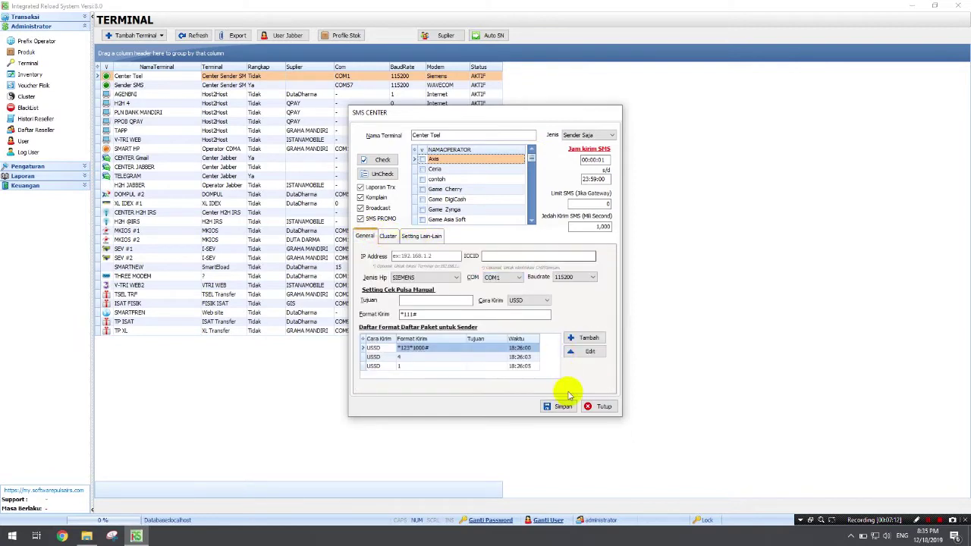
pyautogui.click(596, 407)
pyautogui.click(133, 85)
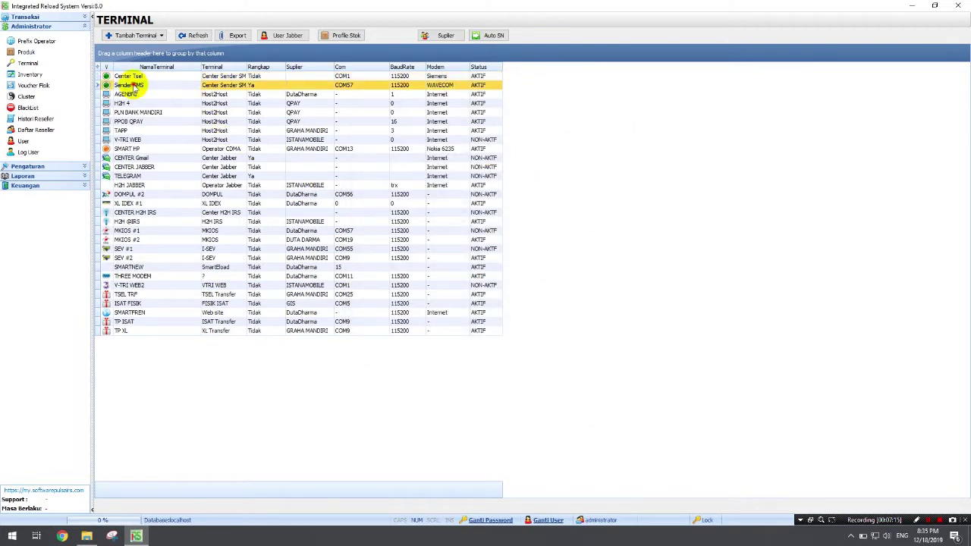
pyautogui.doubleClick(134, 85)
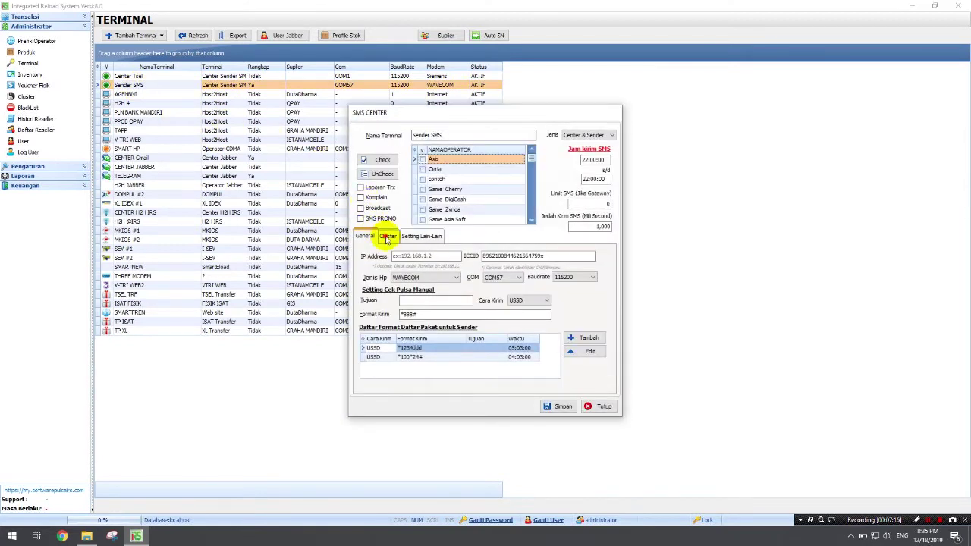
pyautogui.click(387, 236)
pyautogui.click(355, 236)
pyautogui.click(364, 236)
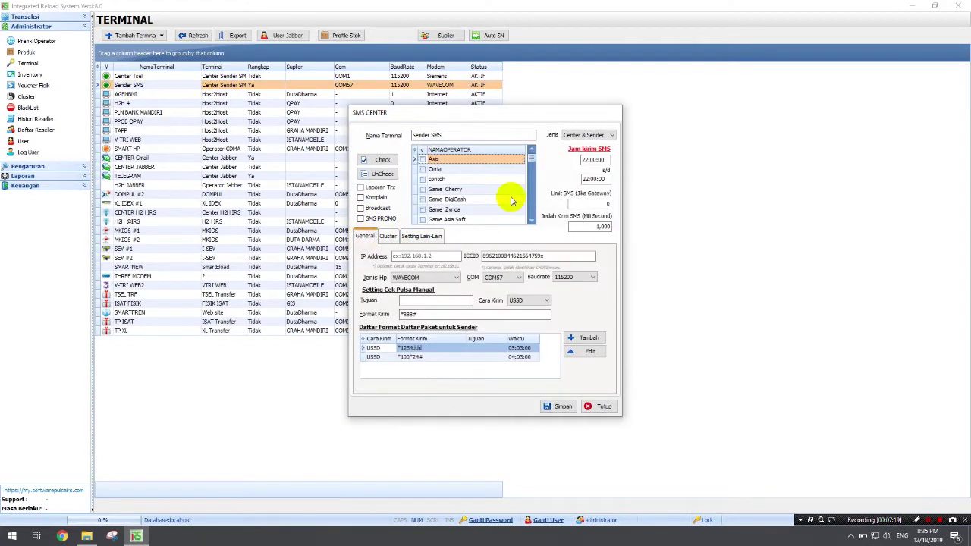
pyautogui.moveTo(531, 156); pyautogui.dragTo(535, 220)
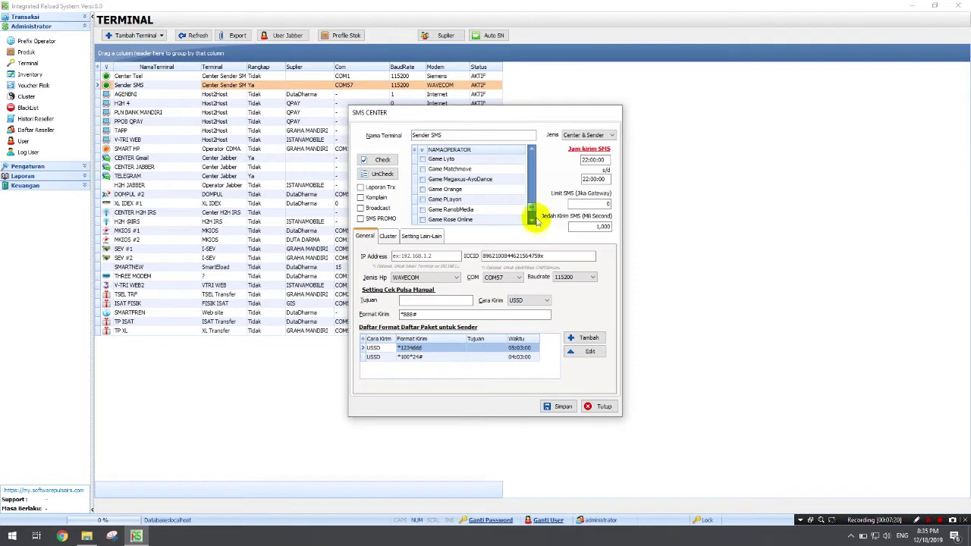
pyautogui.click(592, 406)
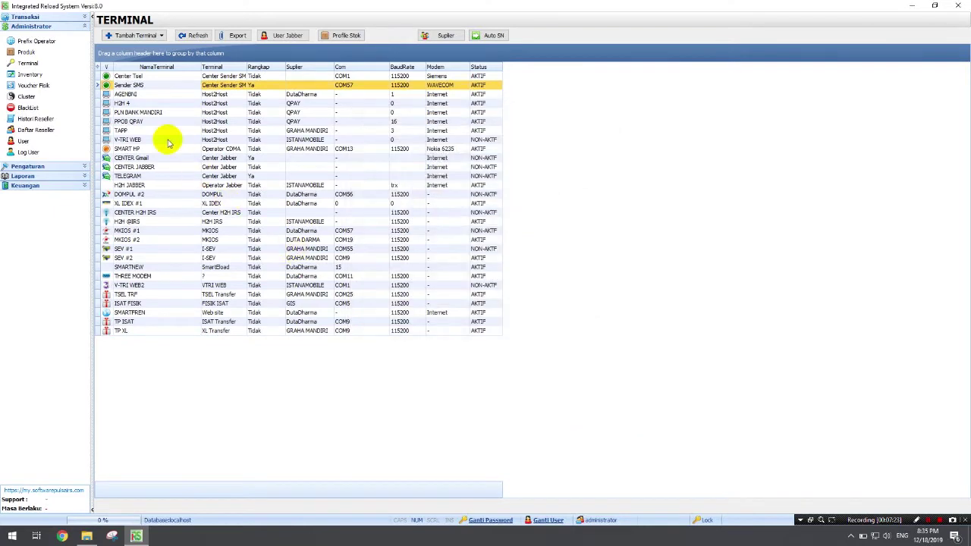
pyautogui.click(126, 148)
pyautogui.doubleClick(367, 149)
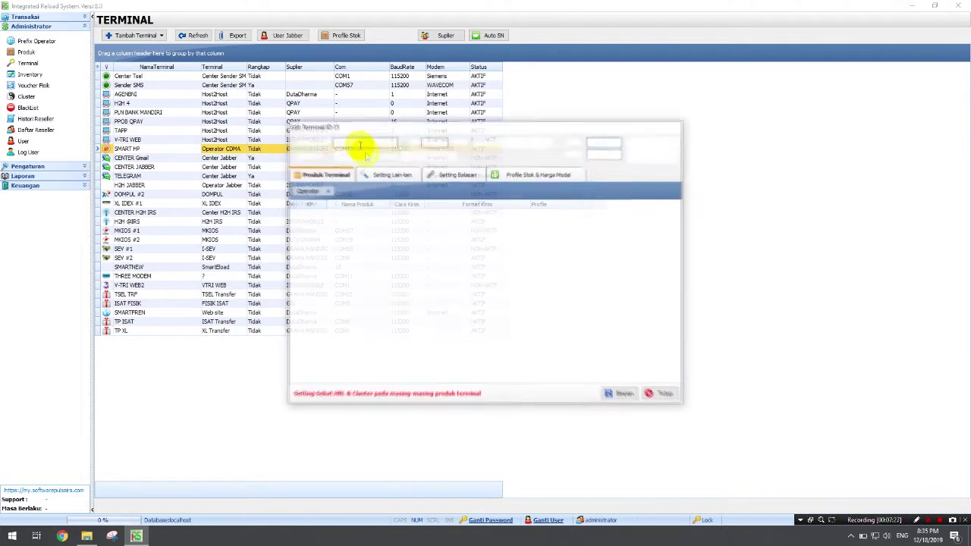
pyautogui.click(381, 176)
pyautogui.click(455, 173)
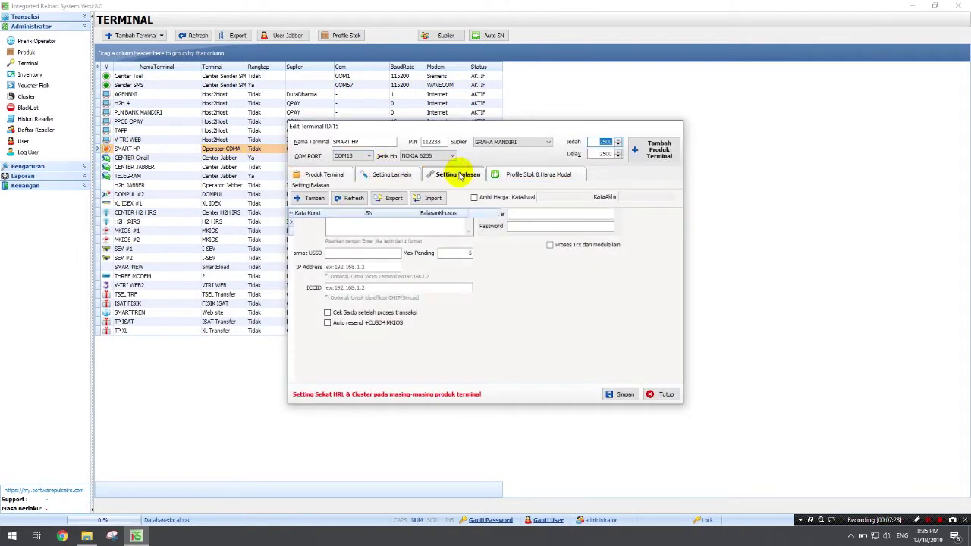
pyautogui.click(540, 175)
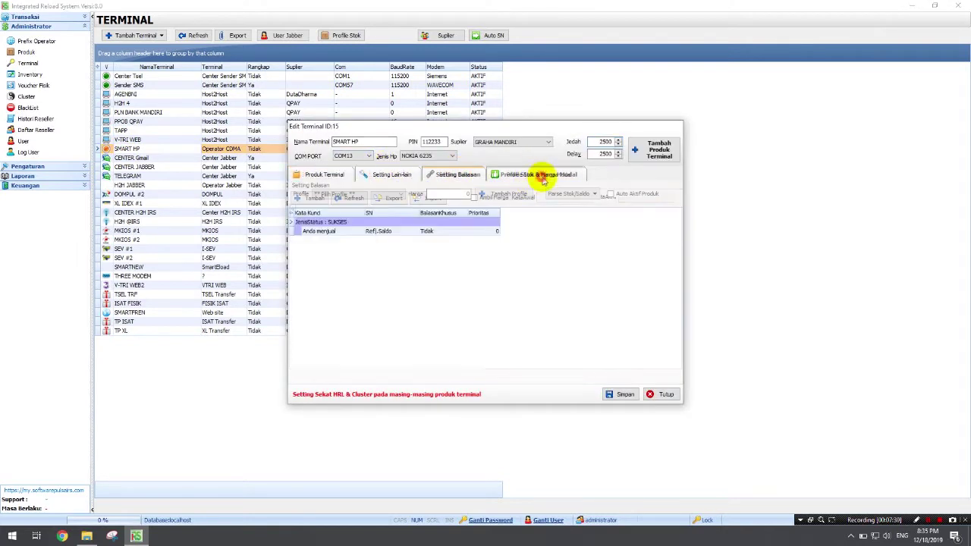
pyautogui.click(328, 175)
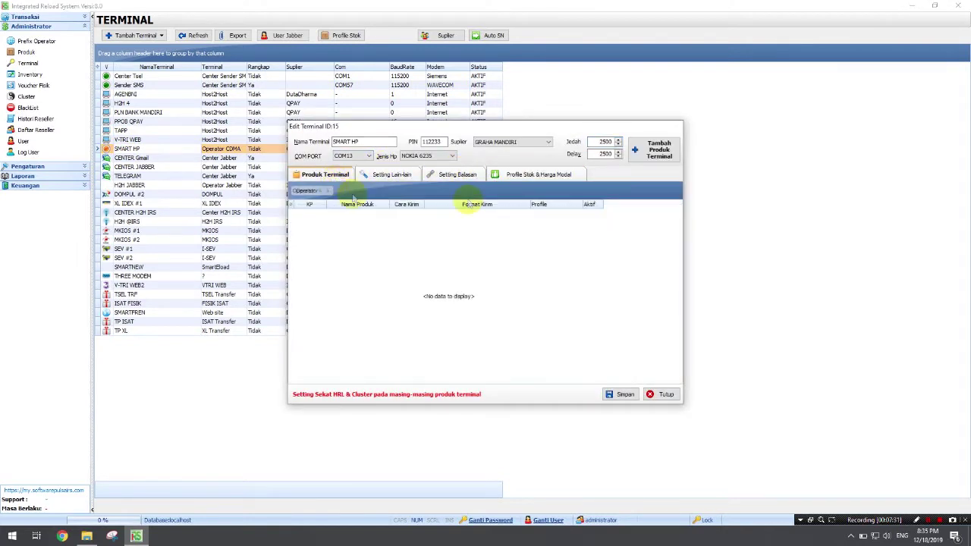
pyautogui.click(662, 395)
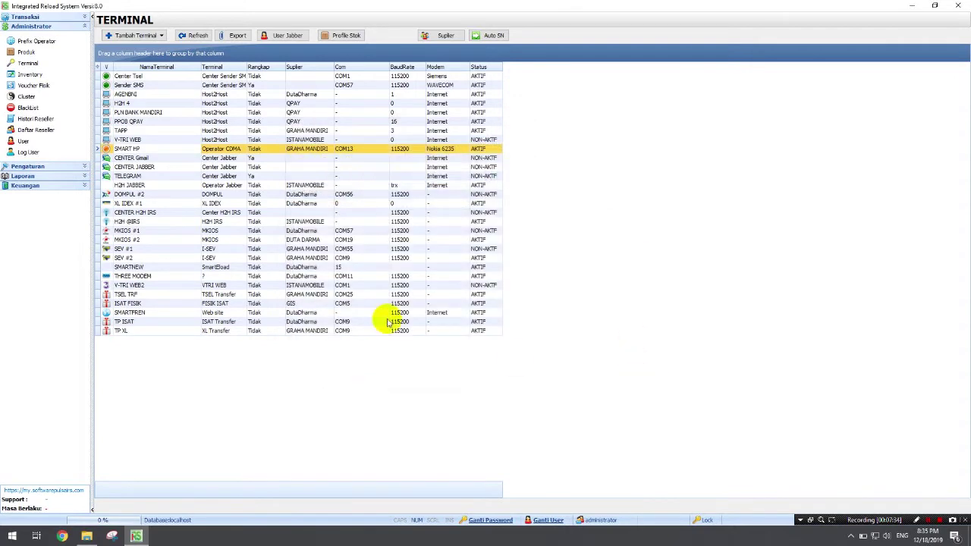
pyautogui.doubleClick(136, 194)
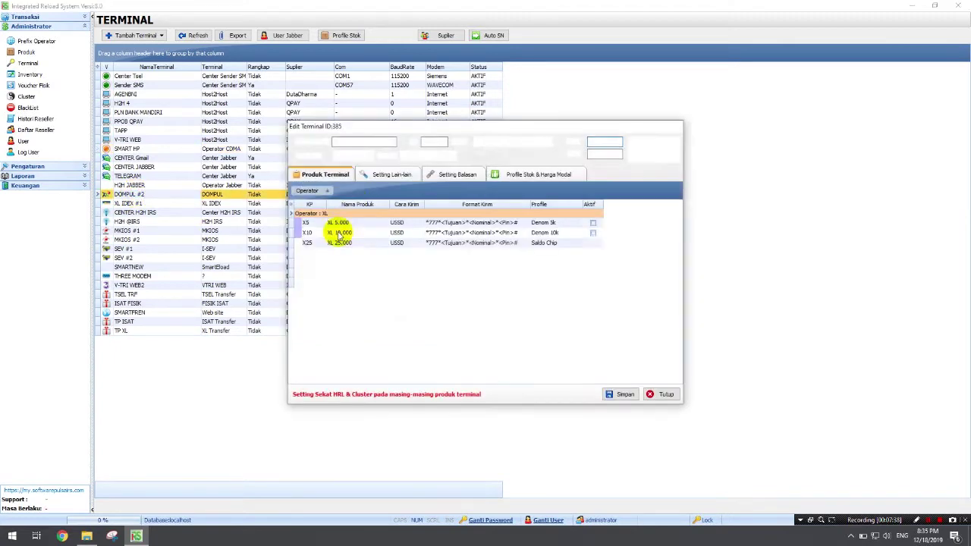
pyautogui.click(390, 174)
pyautogui.click(458, 175)
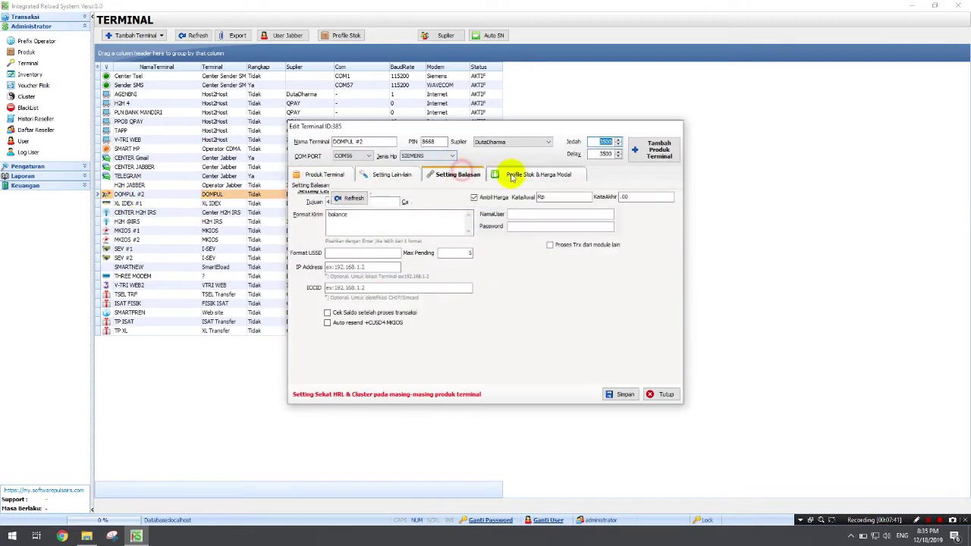
pyautogui.click(512, 176)
pyautogui.click(665, 394)
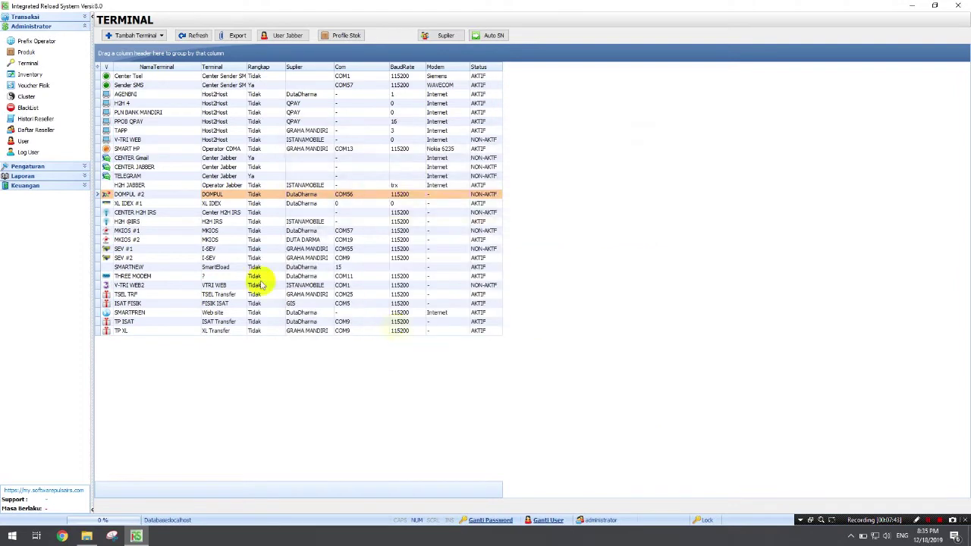
# Open Inventory, select the DOMPUL #2 Denom 10k row, and decline the system stock adjustment.
pyautogui.click(30, 75)
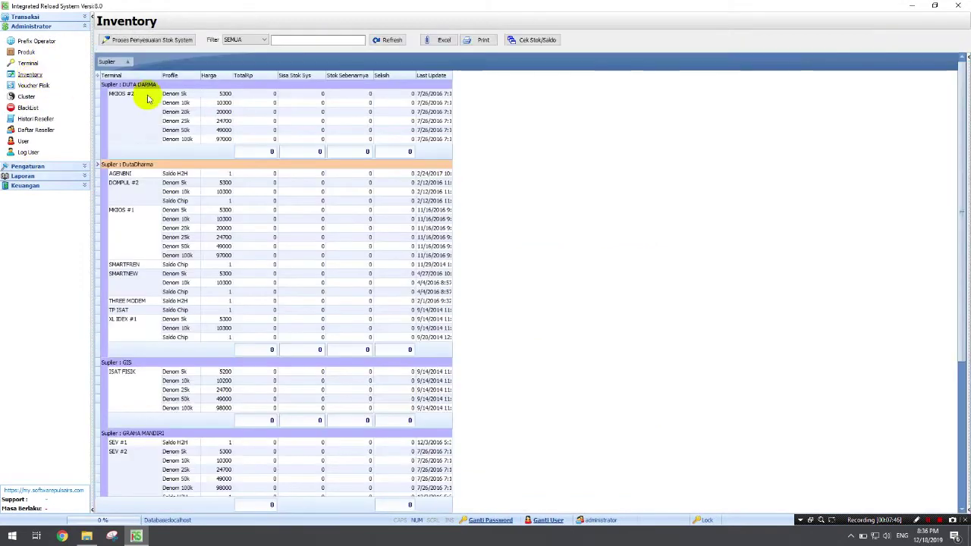
pyautogui.click(440, 192)
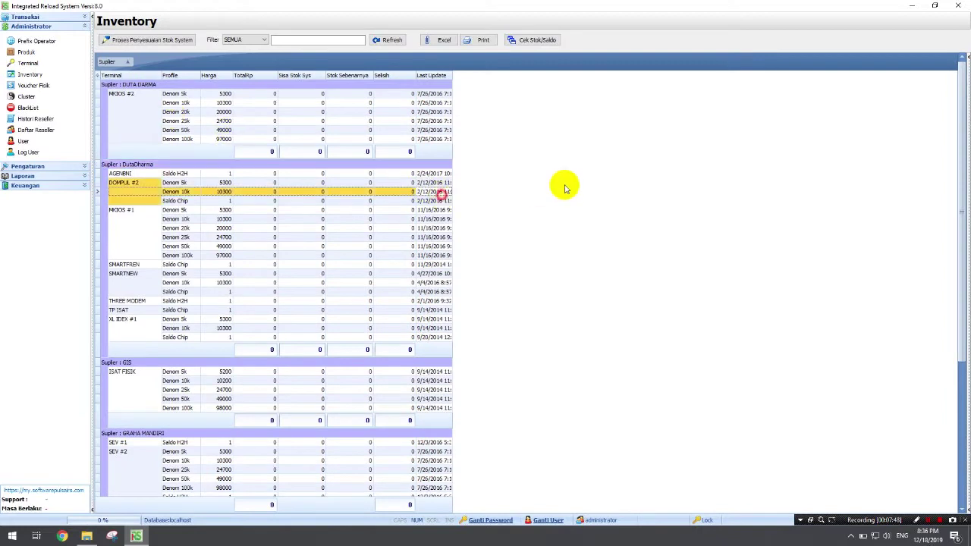
pyautogui.click(508, 150)
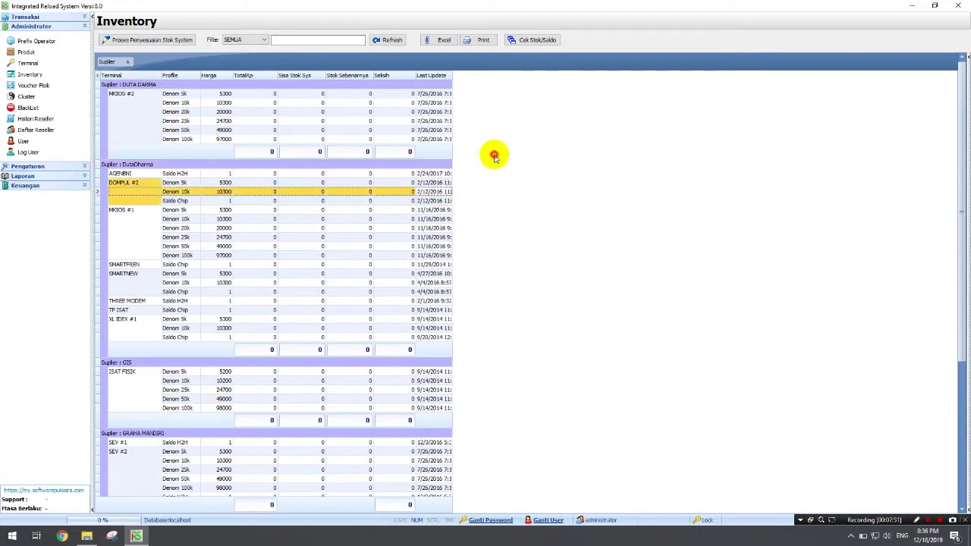
pyautogui.scroll(-2, 190, 87)
pyautogui.click(159, 40)
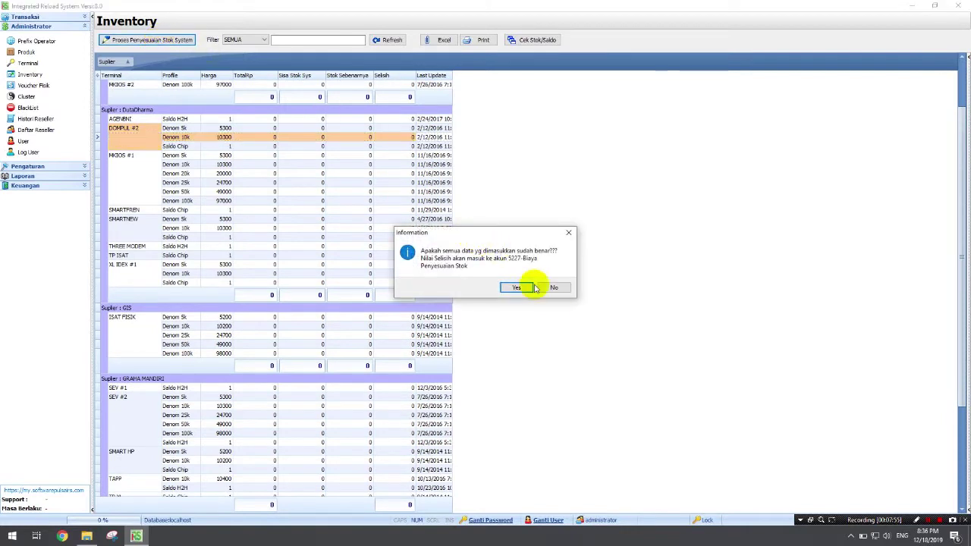
pyautogui.click(548, 286)
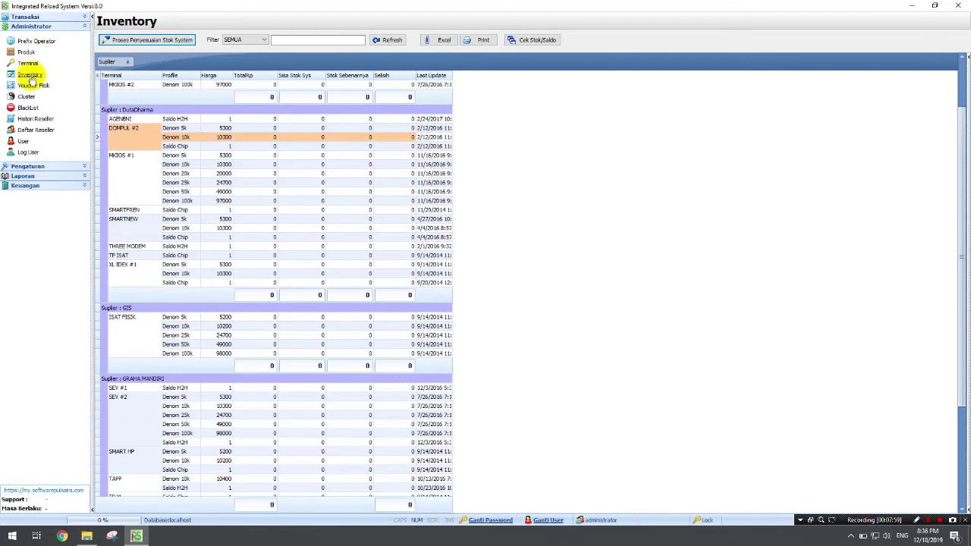
# Browse the physical voucher page's sold vouchers and total stock tabs.
pyautogui.click(33, 86)
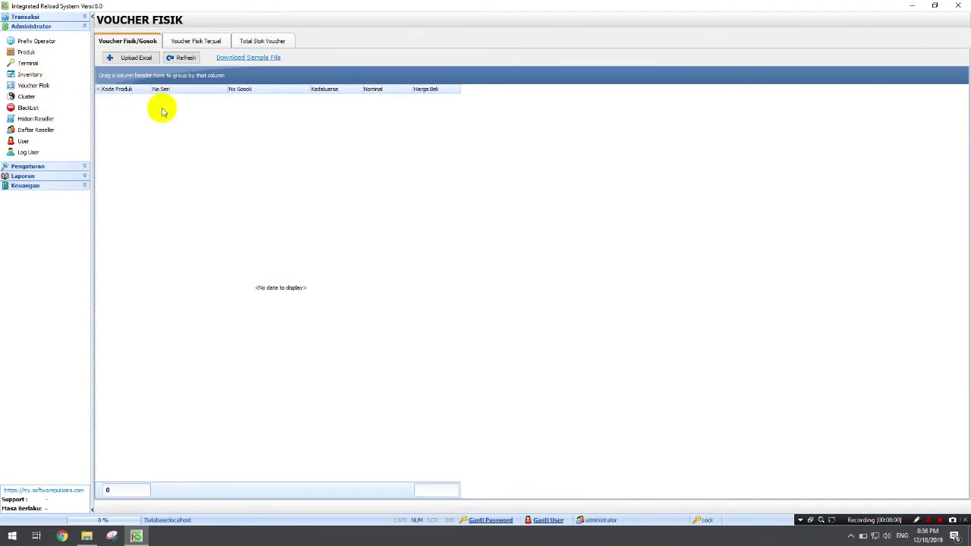
pyautogui.click(190, 43)
pyautogui.click(261, 41)
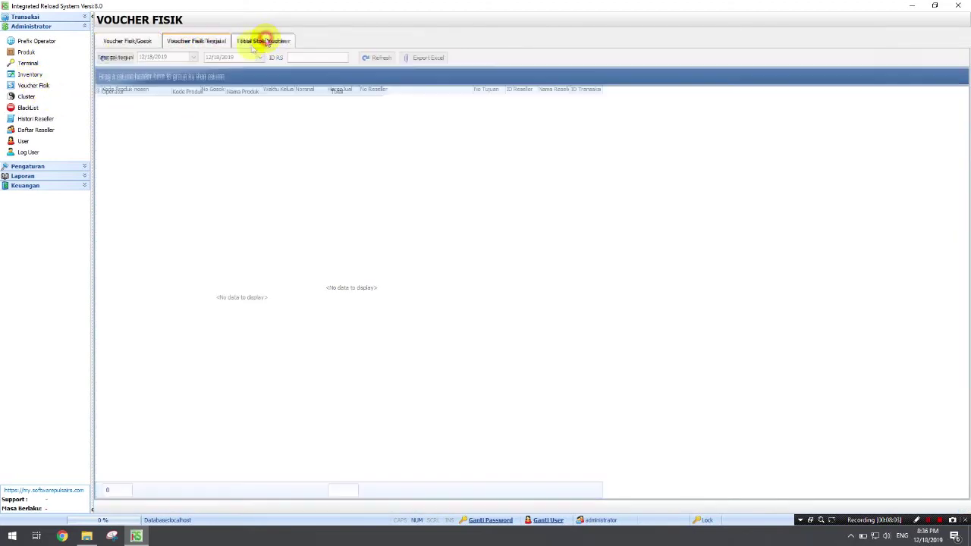
pyautogui.click(110, 43)
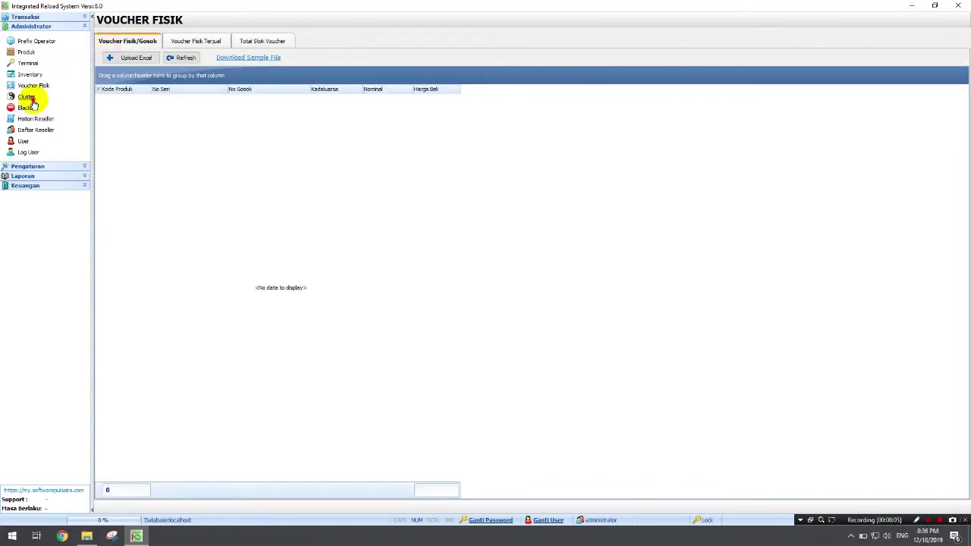
# Open the cluster list, start and cancel a new cluster, then view the number blacklist.
pyautogui.click(28, 97)
pyautogui.click(124, 38)
pyautogui.click(573, 356)
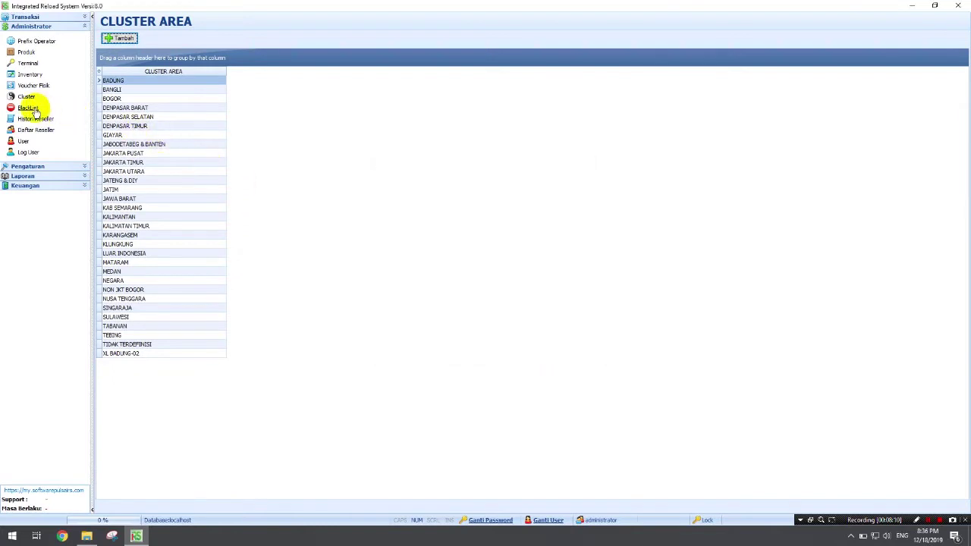
pyautogui.click(28, 108)
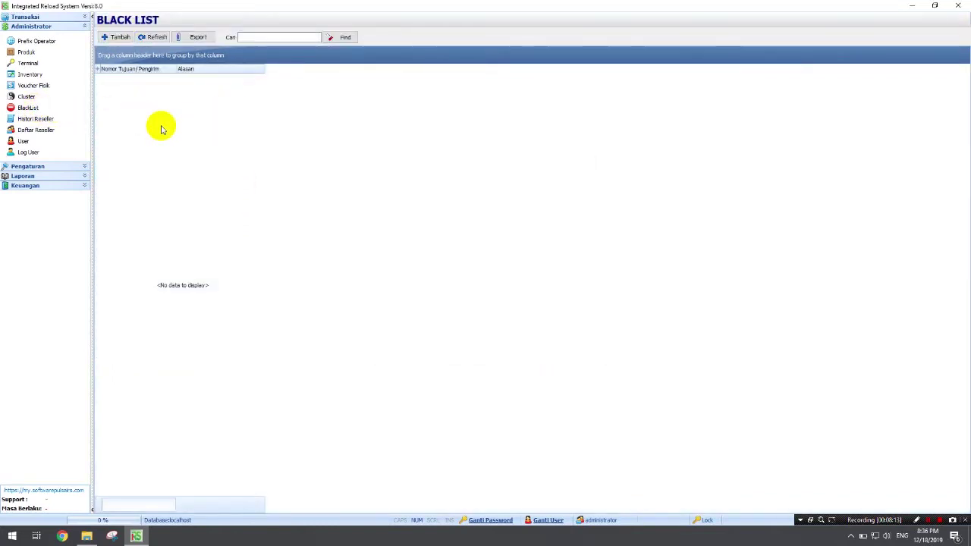
# Open reseller history and view its balance, transaction, stock, facility and manual top-up tabs.
pyautogui.click(40, 119)
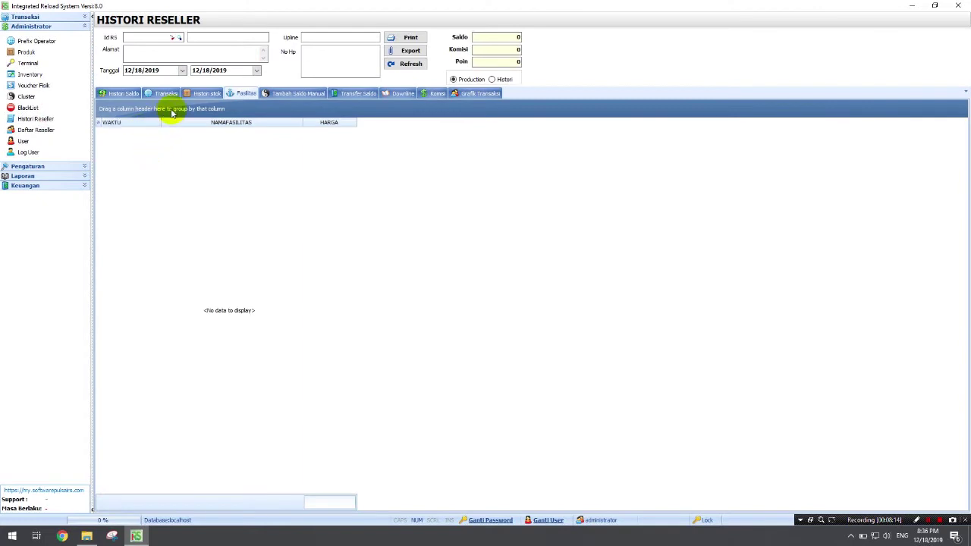
pyautogui.click(122, 94)
pyautogui.click(165, 93)
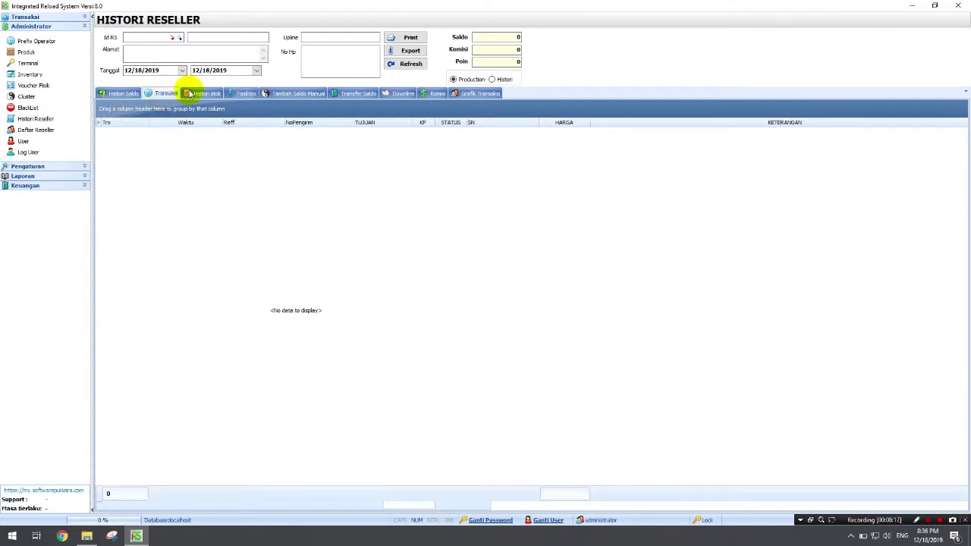
pyautogui.click(199, 93)
pyautogui.click(245, 93)
pyautogui.click(296, 93)
# View the transfer, downline, commission and chart history tabs, then open the Daftar Reseller list.
pyautogui.click(357, 94)
pyautogui.click(403, 93)
pyautogui.click(433, 93)
pyautogui.click(464, 94)
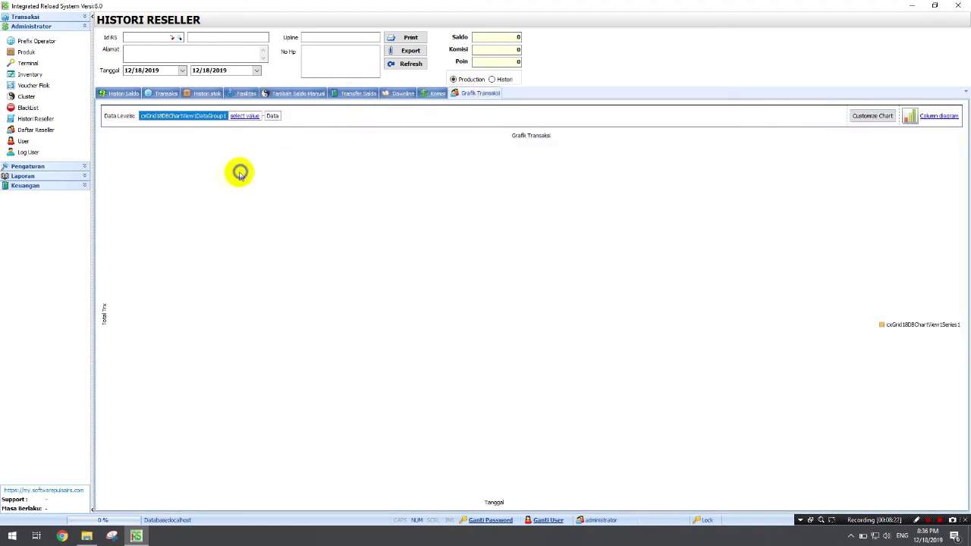
pyautogui.click(117, 94)
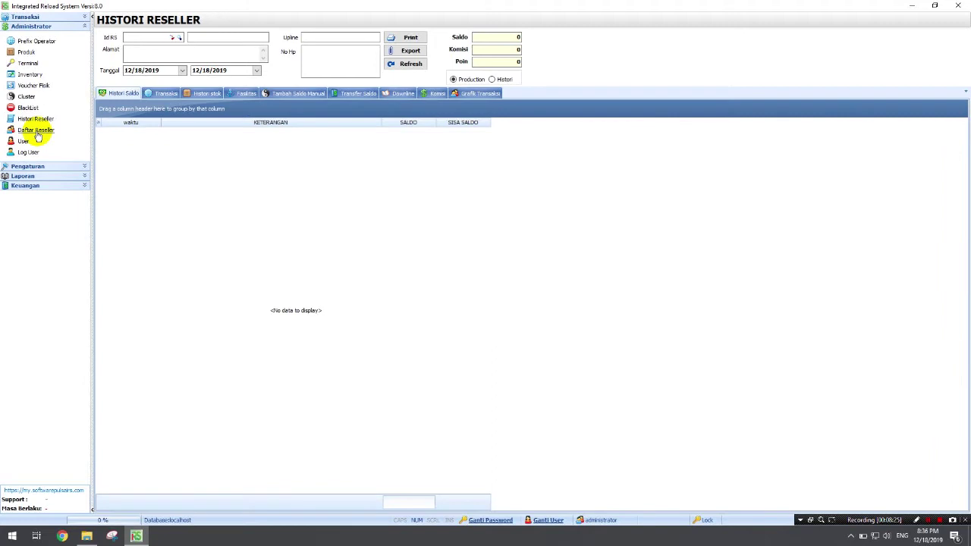
pyautogui.click(37, 132)
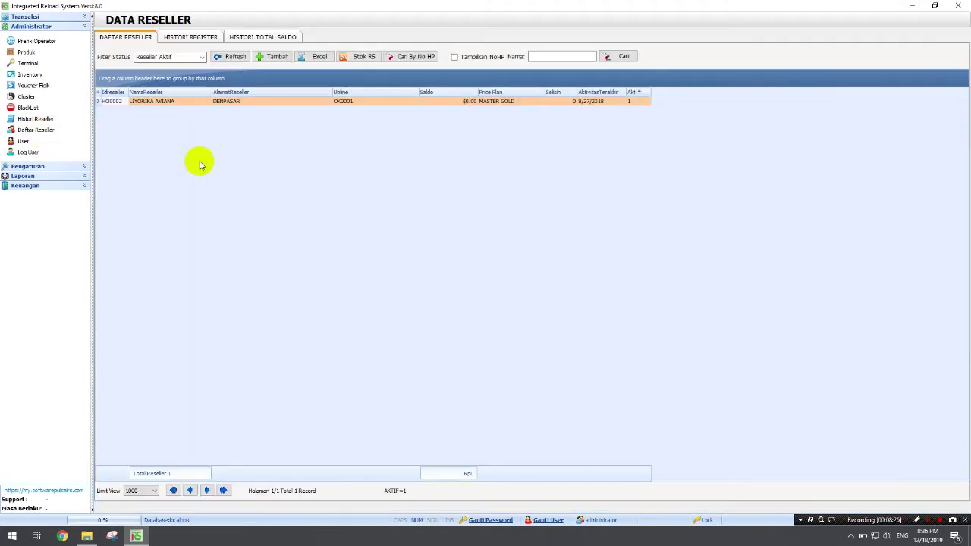
# Open the new reseller form, view its detail and markup tabs, and close without saving.
pyautogui.click(276, 56)
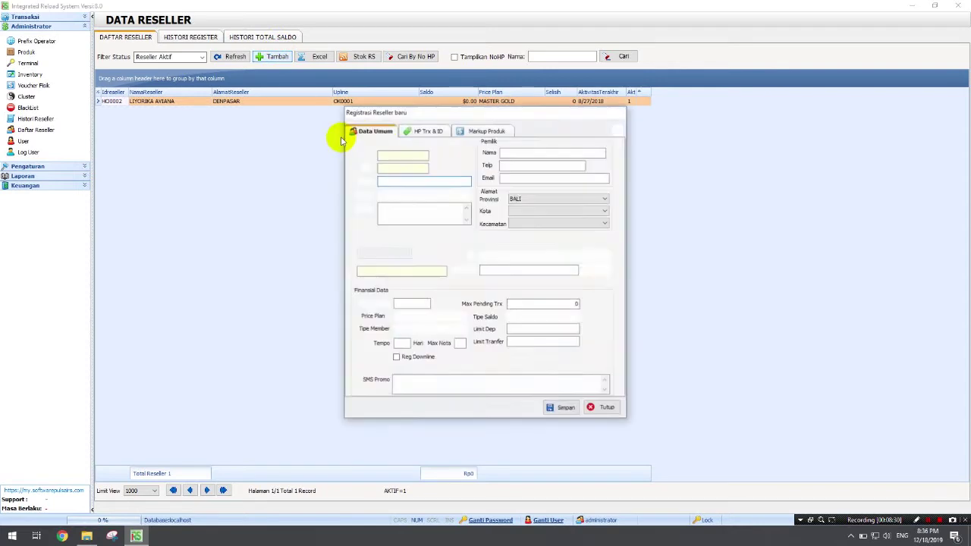
pyautogui.click(419, 132)
pyautogui.click(482, 131)
pyautogui.click(384, 130)
pyautogui.click(606, 407)
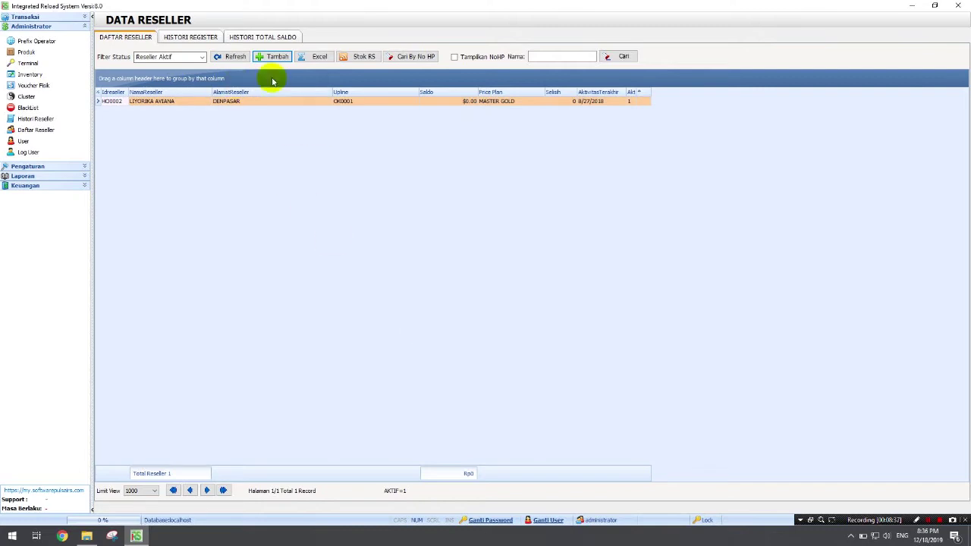
# Browse the registration and balance history tabs, filter to Reseller Aktif, and open the User list.
pyautogui.click(218, 38)
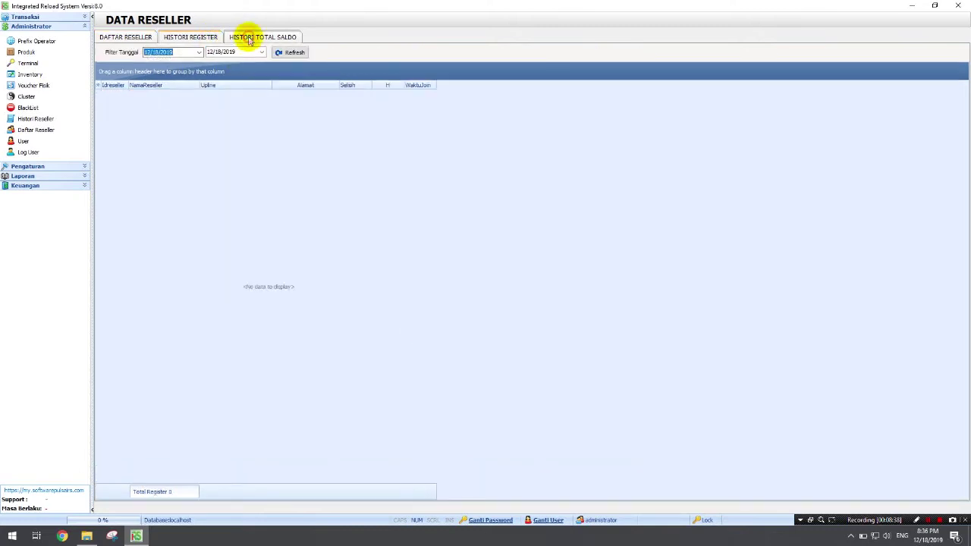
pyautogui.click(248, 38)
pyautogui.click(124, 38)
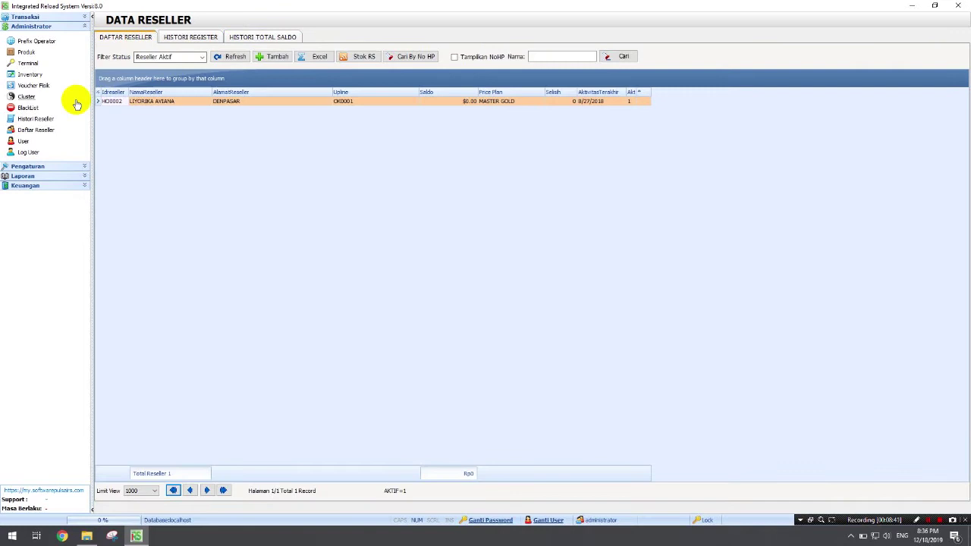
pyautogui.click(166, 57)
pyautogui.click(164, 73)
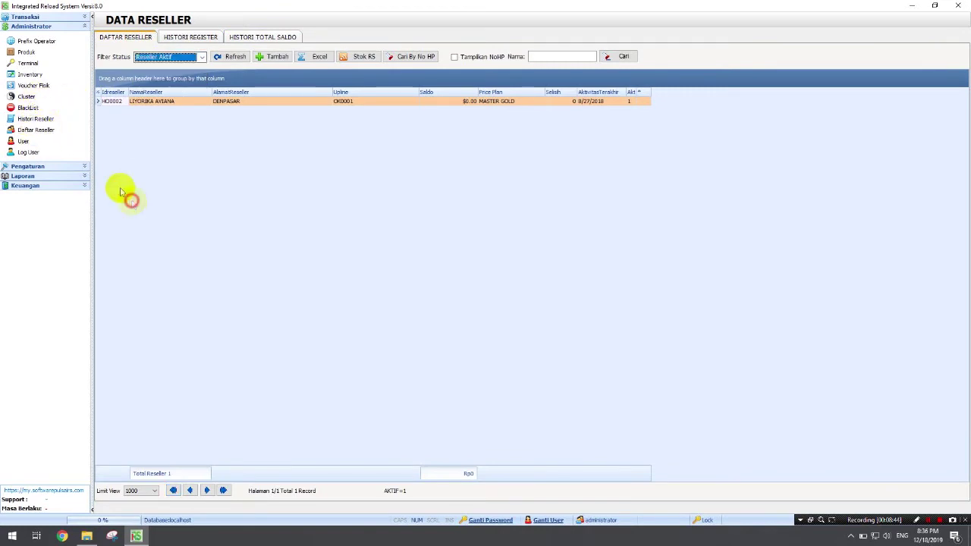
pyautogui.click(24, 141)
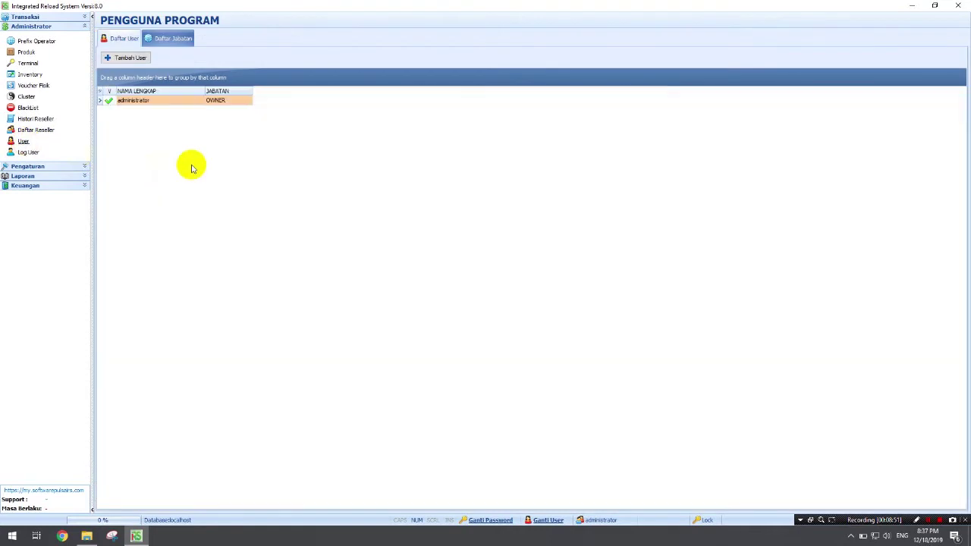
# Open and cancel Tambah User, view the Daftar Jabatan roles, then open the Log User page.
pyautogui.click(130, 58)
pyautogui.click(591, 343)
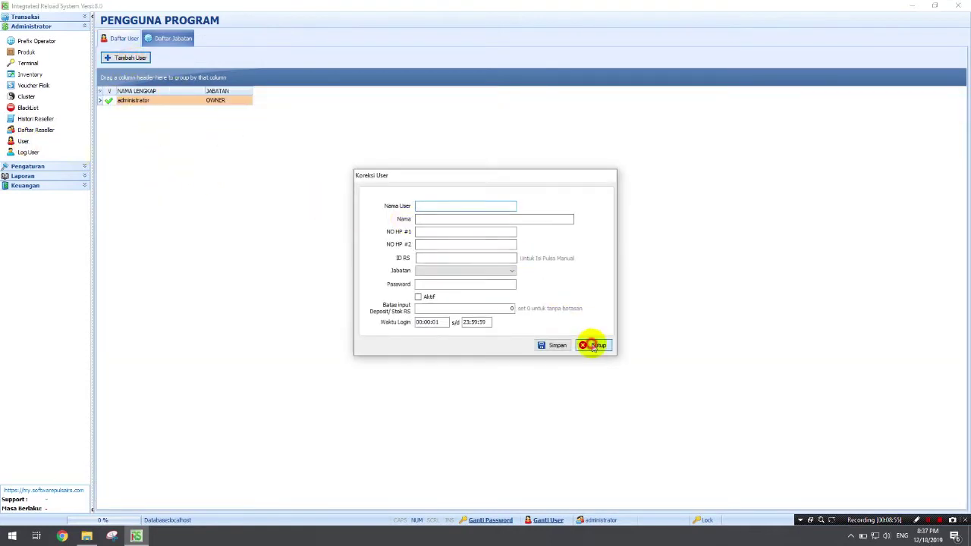
pyautogui.click(167, 38)
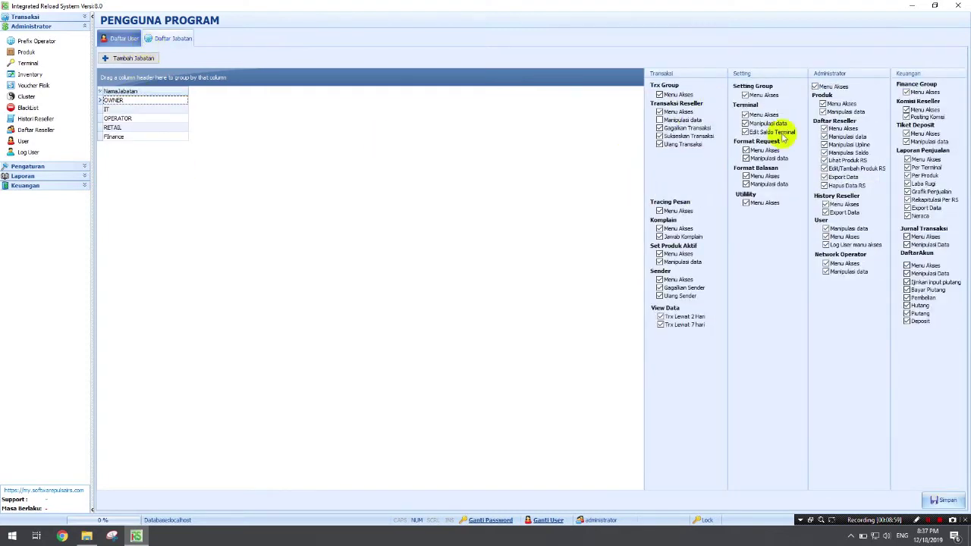
pyautogui.click(129, 38)
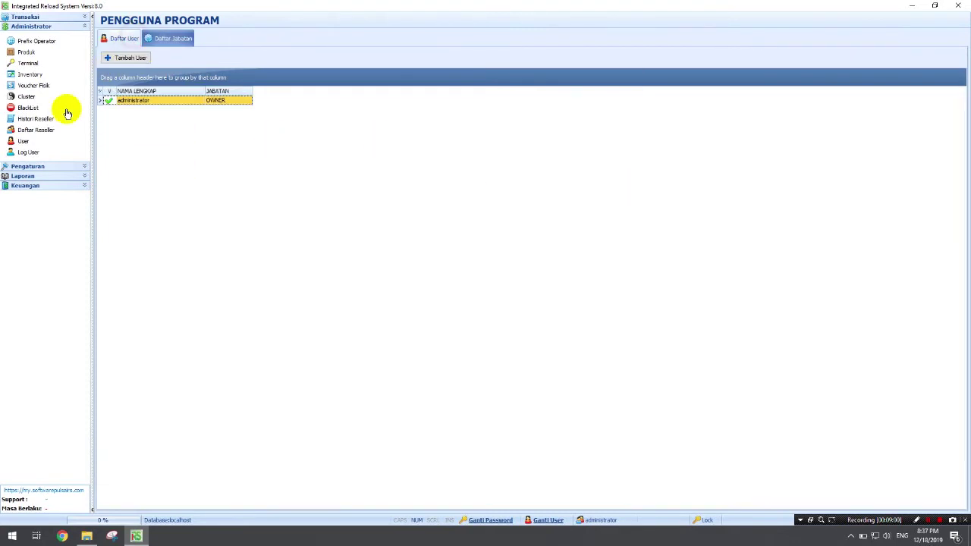
pyautogui.click(23, 152)
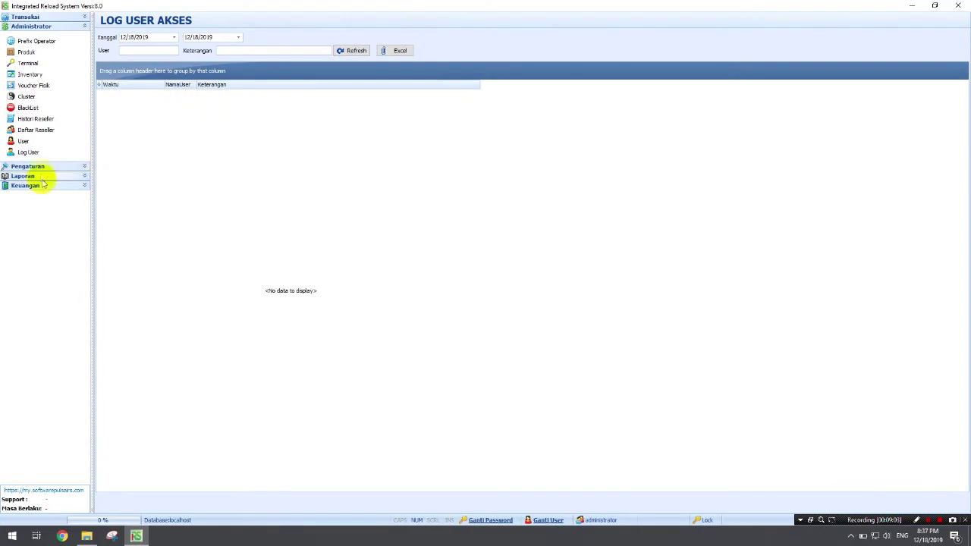
pyautogui.click(43, 167)
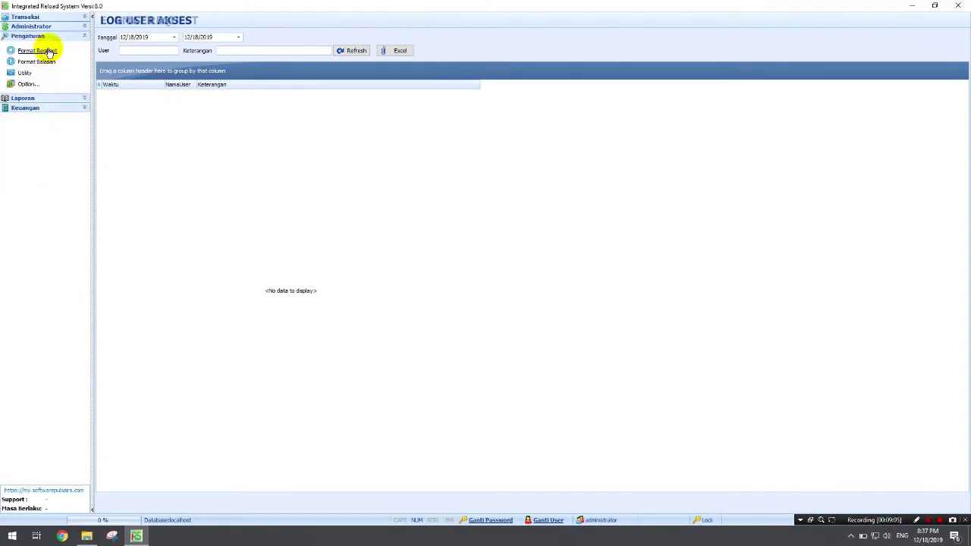
# Browse the request formats, auto-reply keywords and reply formats, including the Produk Out of service reply.
pyautogui.click(48, 51)
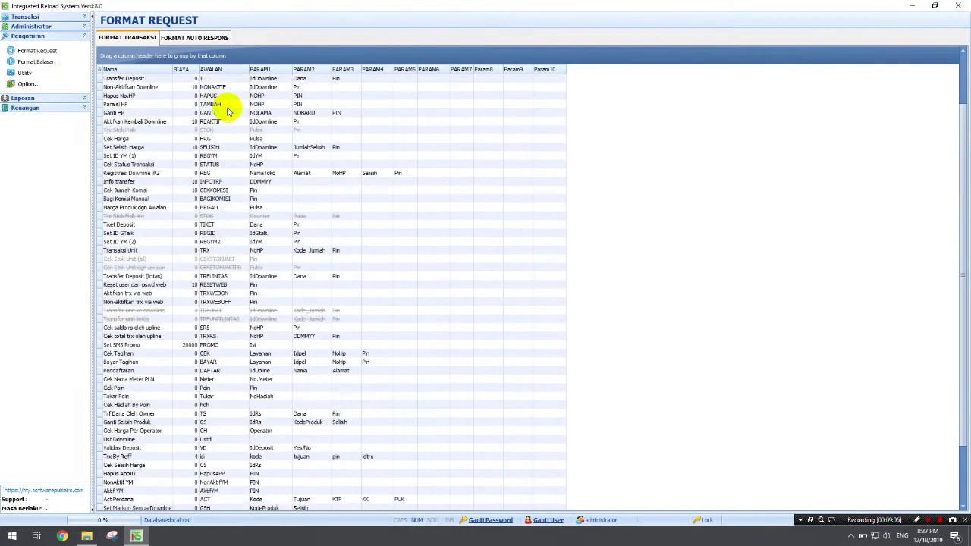
pyautogui.scroll(-3, 228, 112)
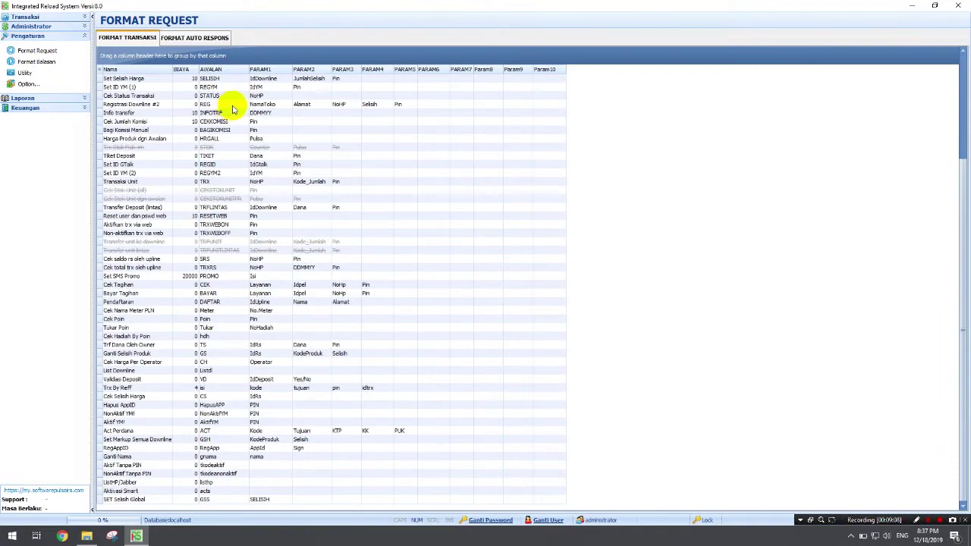
pyautogui.click(192, 37)
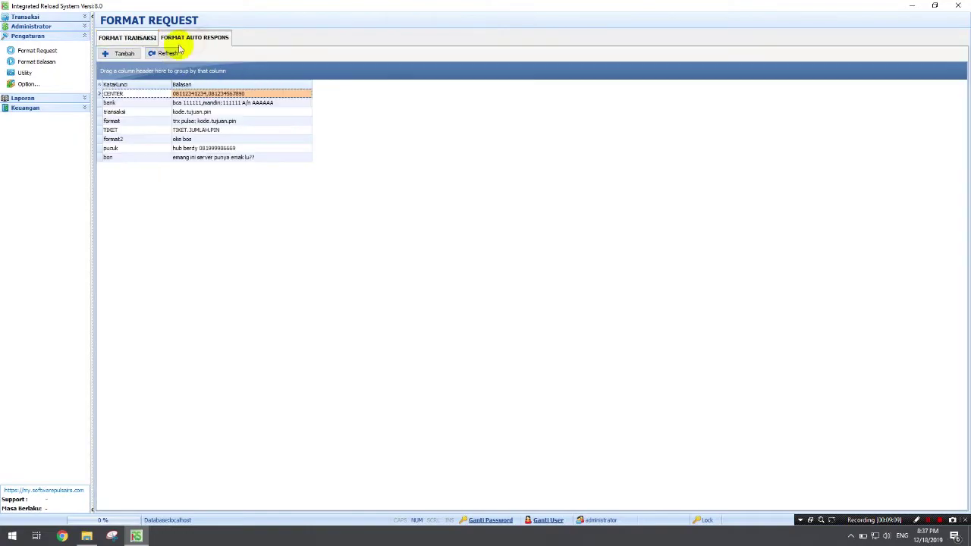
pyautogui.click(126, 39)
pyautogui.click(36, 62)
pyautogui.click(195, 88)
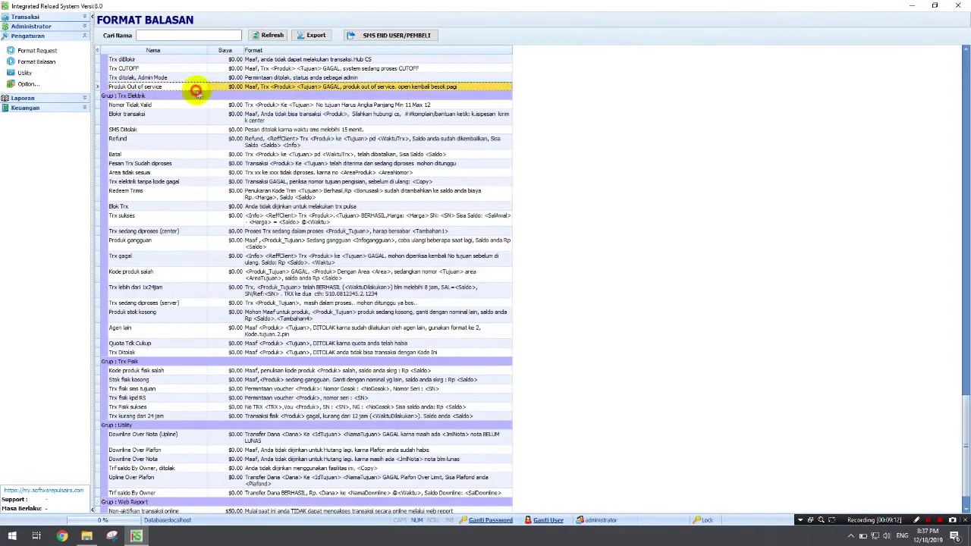
pyautogui.scroll(-1, 200, 95)
pyautogui.scroll(3, 201, 97)
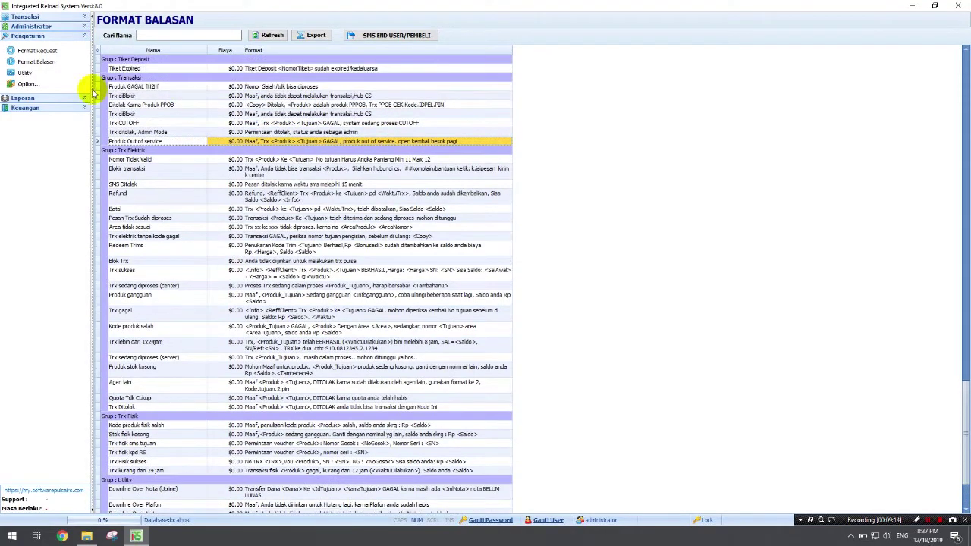
# Review the data cleanup and report-sending utilities, then the general and business identity options.
pyautogui.click(25, 73)
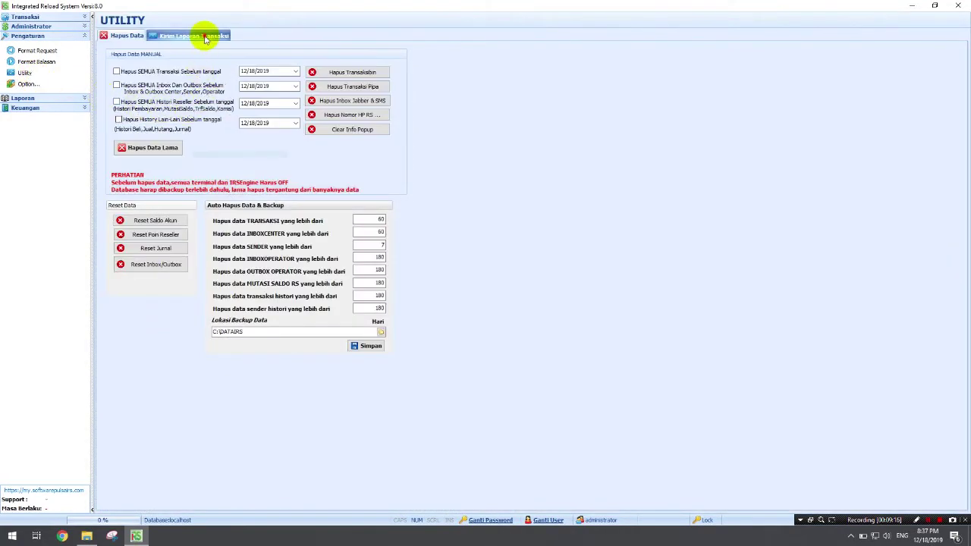
pyautogui.click(204, 36)
pyautogui.click(123, 38)
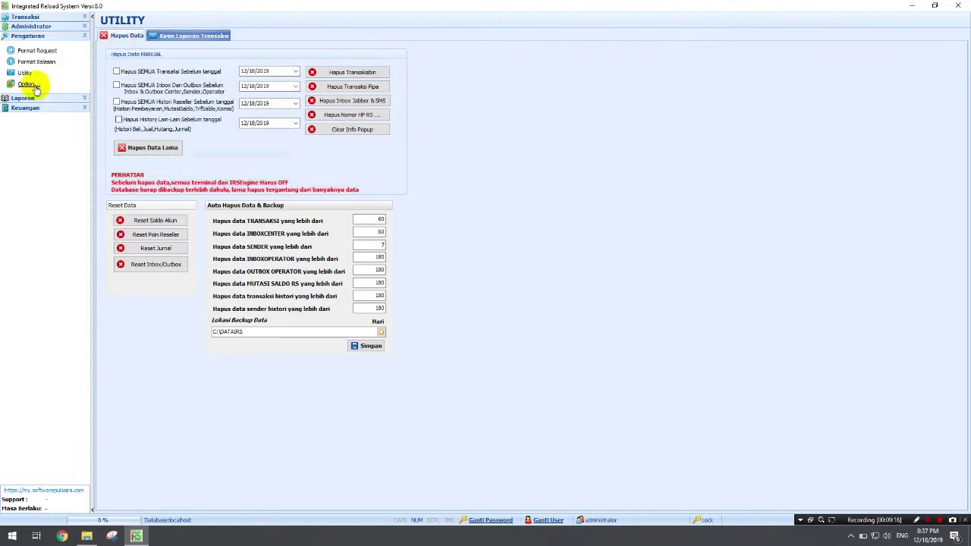
pyautogui.click(28, 85)
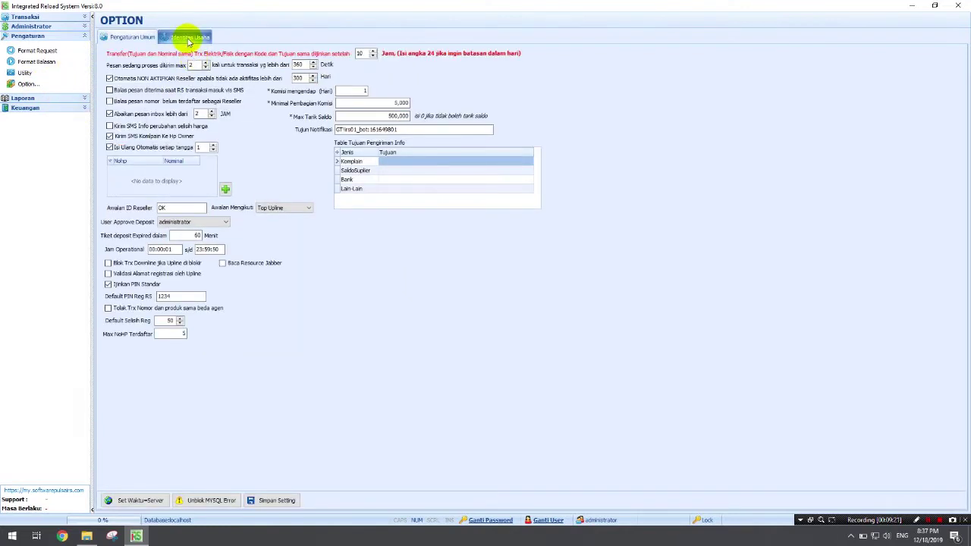
pyautogui.click(189, 40)
pyautogui.click(133, 37)
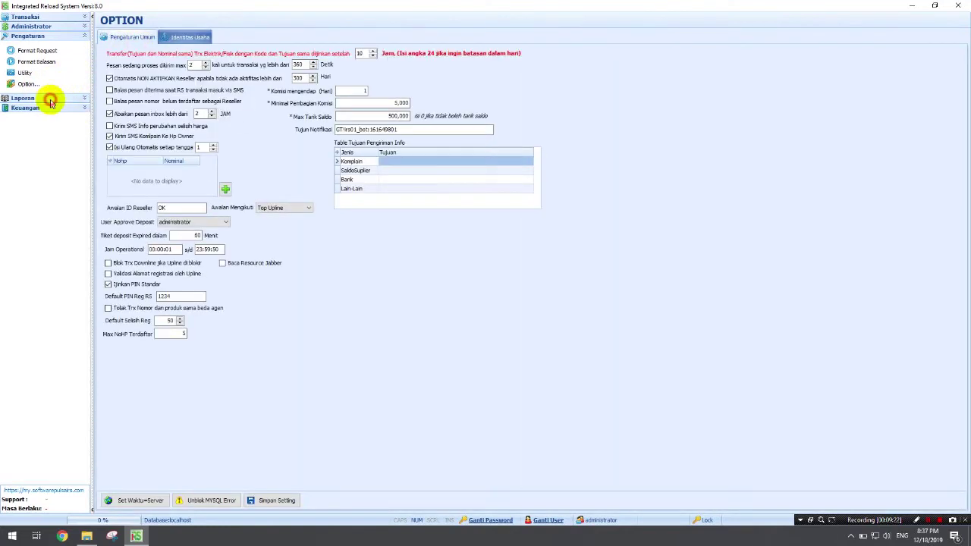
# Open Laporan Penjualan and view the per-terminal, profit-loss, per-reseller and per-cluster tabs.
pyautogui.click(30, 97)
pyautogui.click(44, 60)
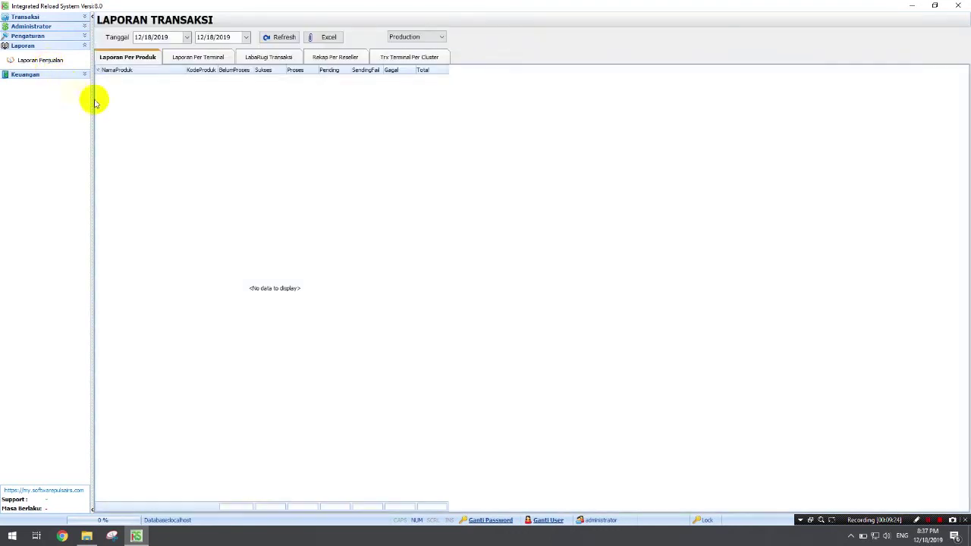
pyautogui.click(201, 59)
pyautogui.click(274, 57)
pyautogui.click(327, 58)
pyautogui.click(404, 59)
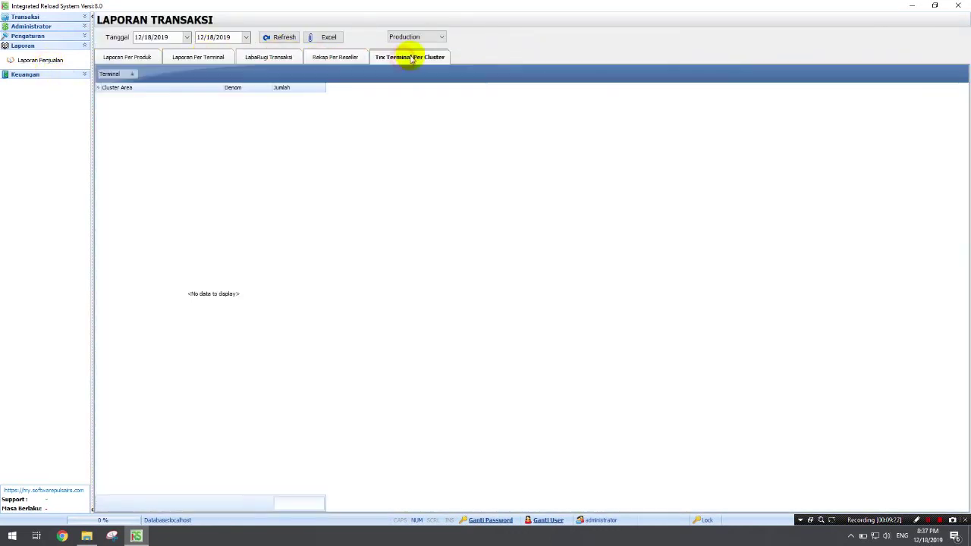
pyautogui.click(30, 75)
# Open Komisi & Poin and browse the point totals, point additions and redemptions tabs.
pyautogui.click(43, 70)
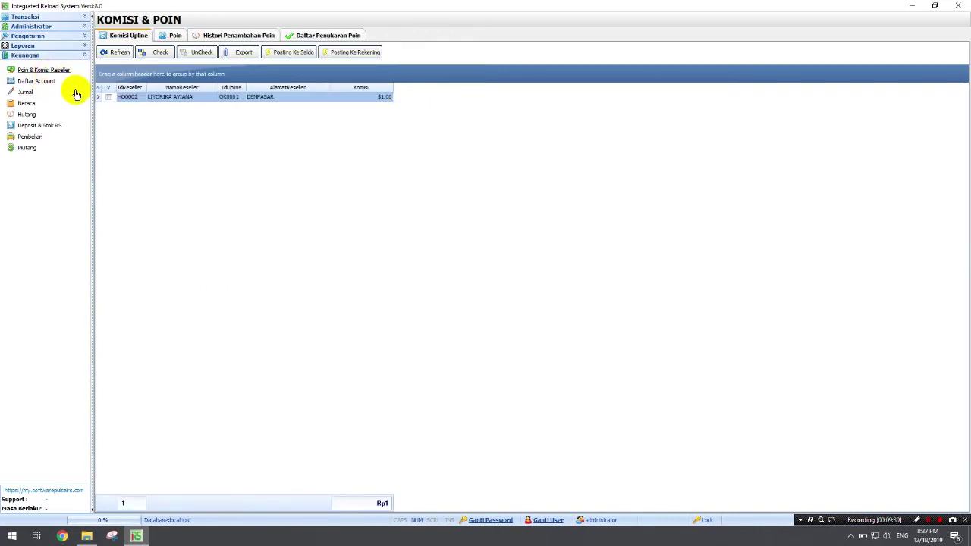
pyautogui.click(176, 36)
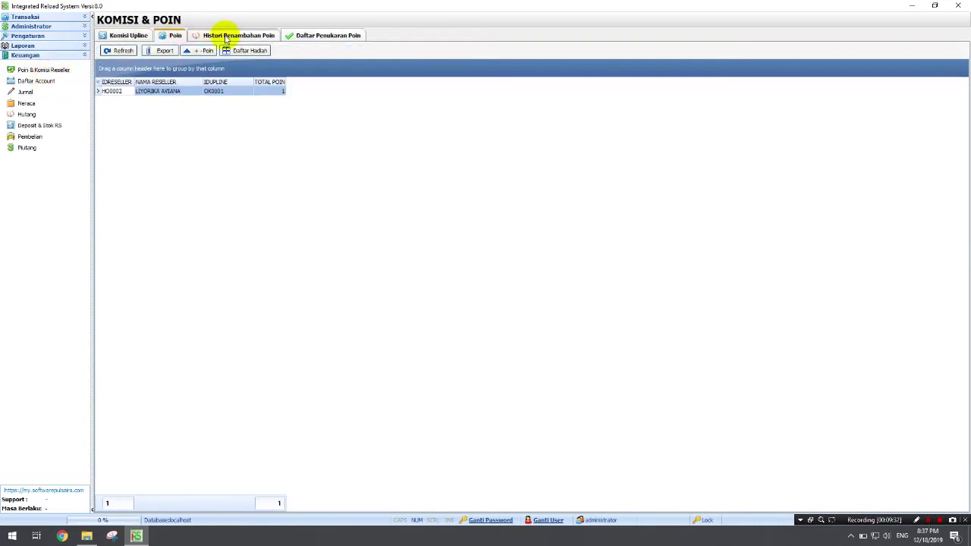
pyautogui.click(227, 36)
pyautogui.click(287, 36)
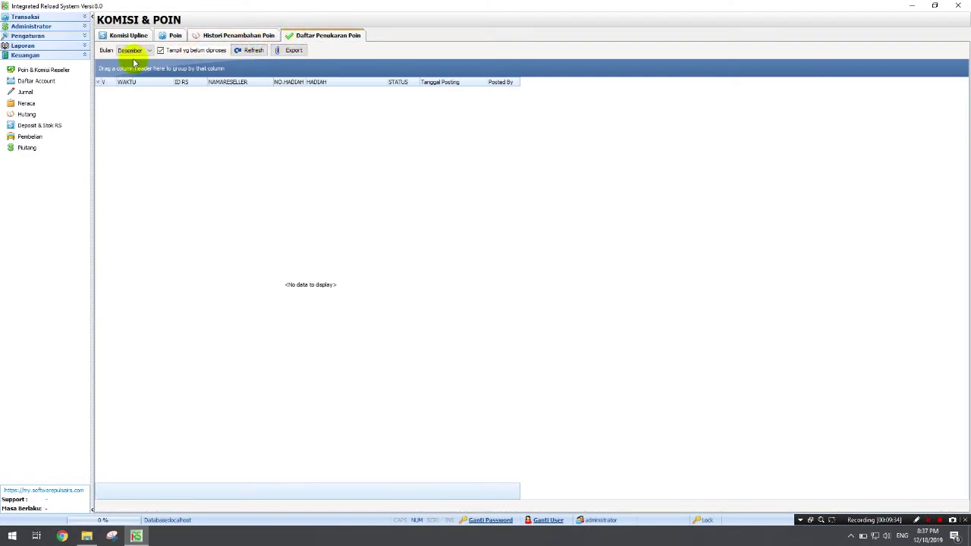
pyautogui.click(126, 38)
# Open the chart of accounts, the transaction journal and the balance sheet.
pyautogui.click(38, 81)
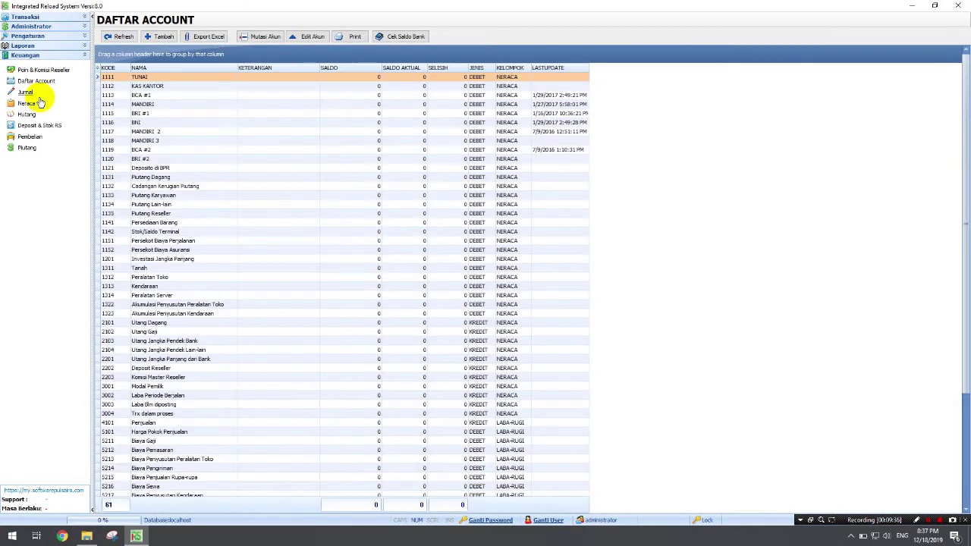
pyautogui.click(27, 92)
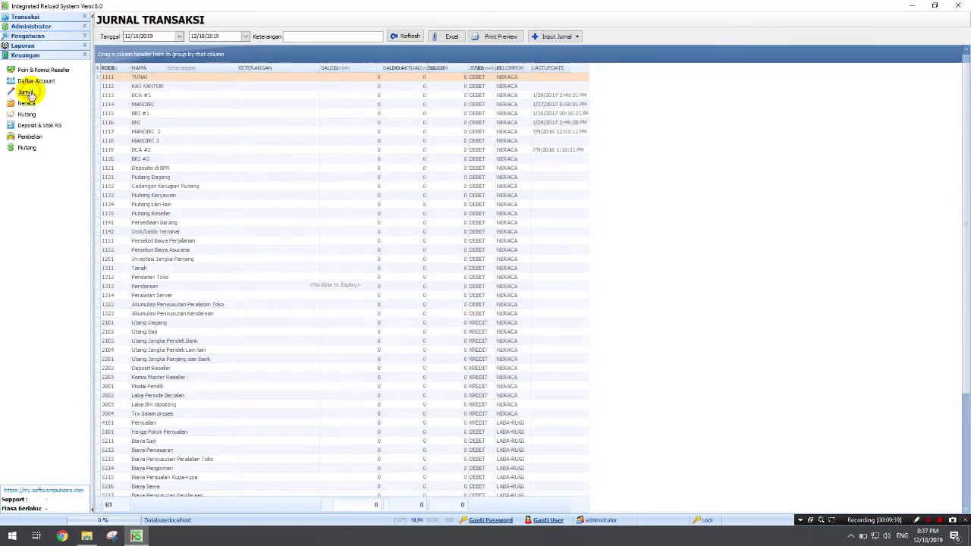
pyautogui.click(27, 103)
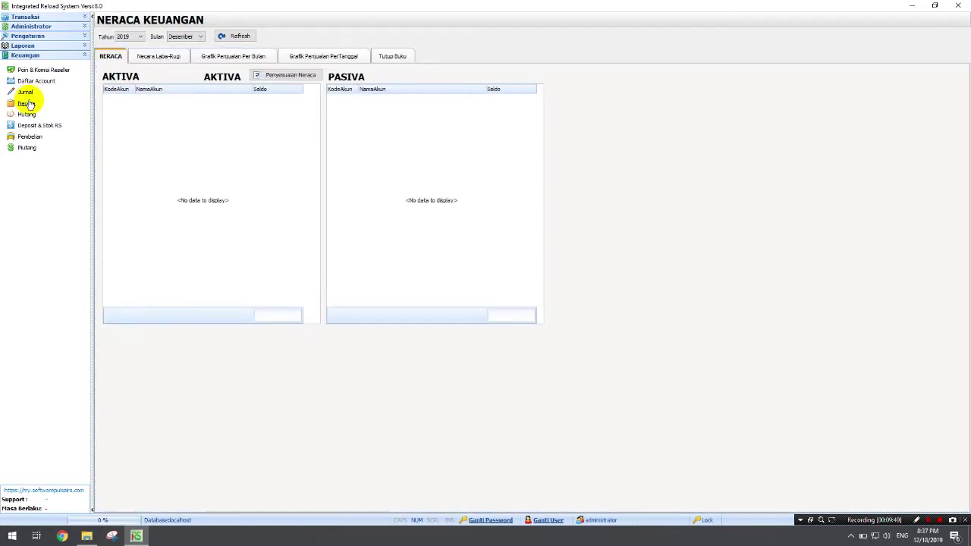
# View the profit-loss, monthly and daily sales chart and Tutup Buku tabs, then Daftar Account.
pyautogui.click(172, 56)
pyautogui.click(242, 55)
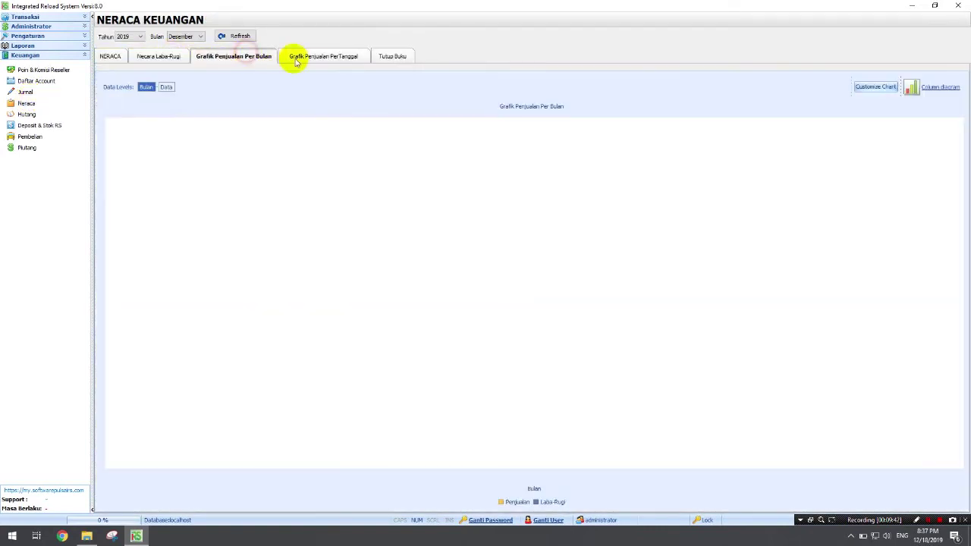
pyautogui.click(334, 57)
pyautogui.click(396, 57)
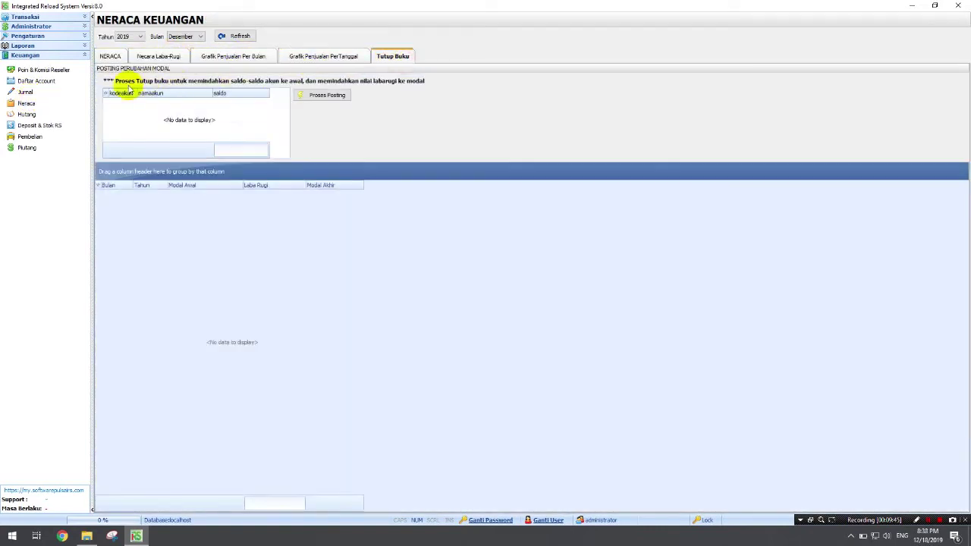
pyautogui.click(113, 60)
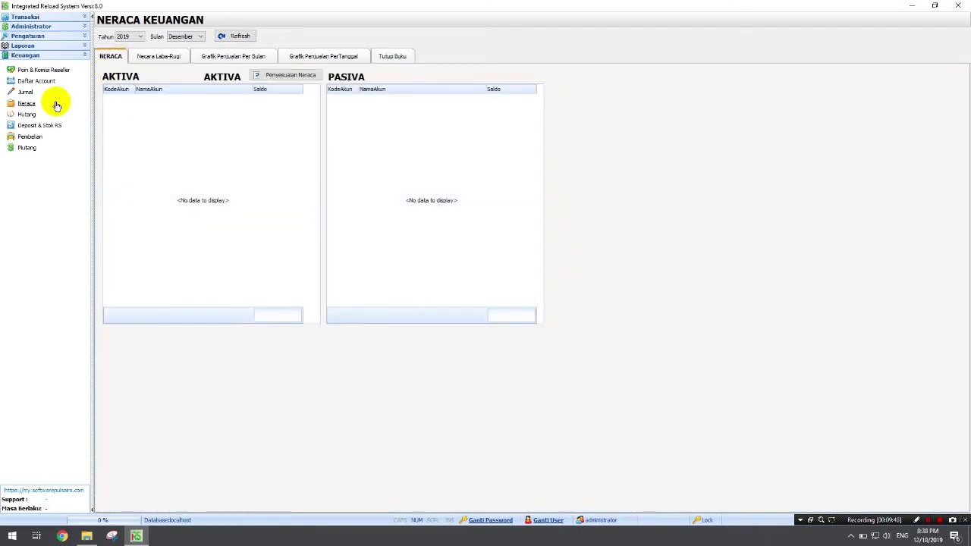
pyautogui.click(31, 82)
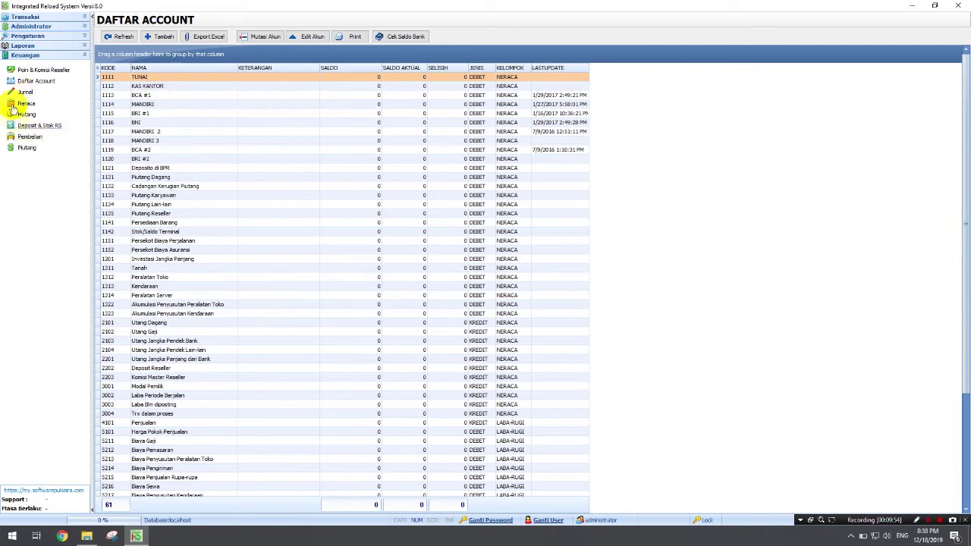
# Open Jurnal and Neraca, cycling through the Laba-Rugi, sales chart and Tutup Buku tabs.
pyautogui.click(25, 93)
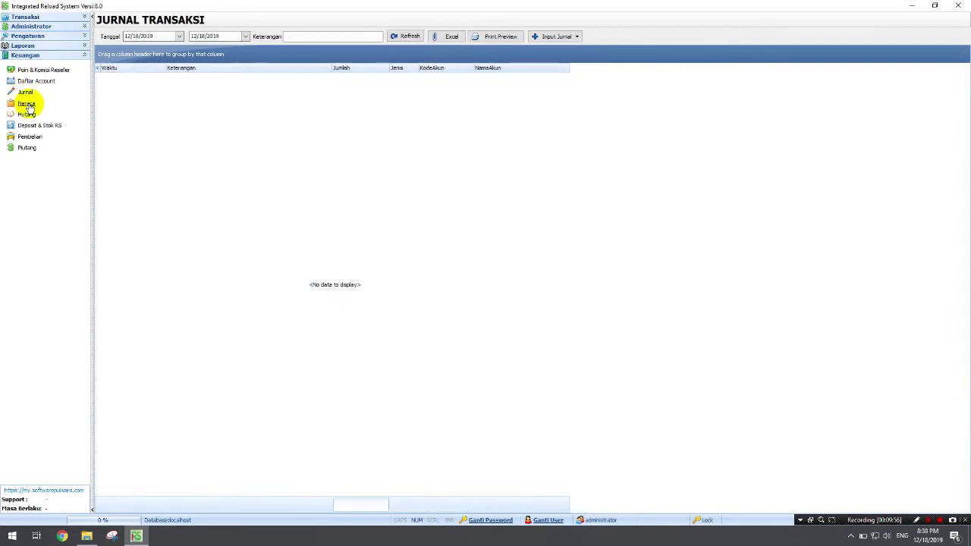
pyautogui.click(26, 104)
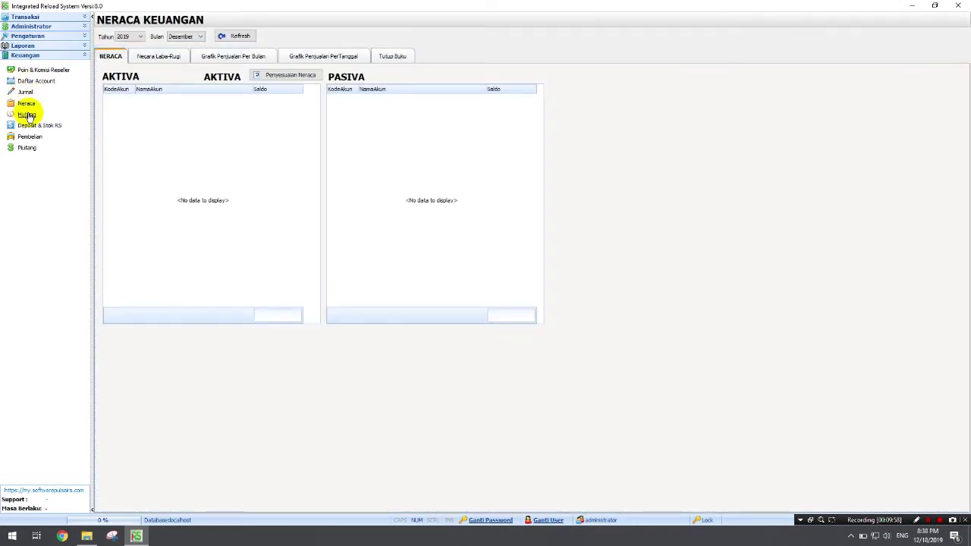
pyautogui.click(159, 57)
pyautogui.click(250, 57)
pyautogui.click(302, 61)
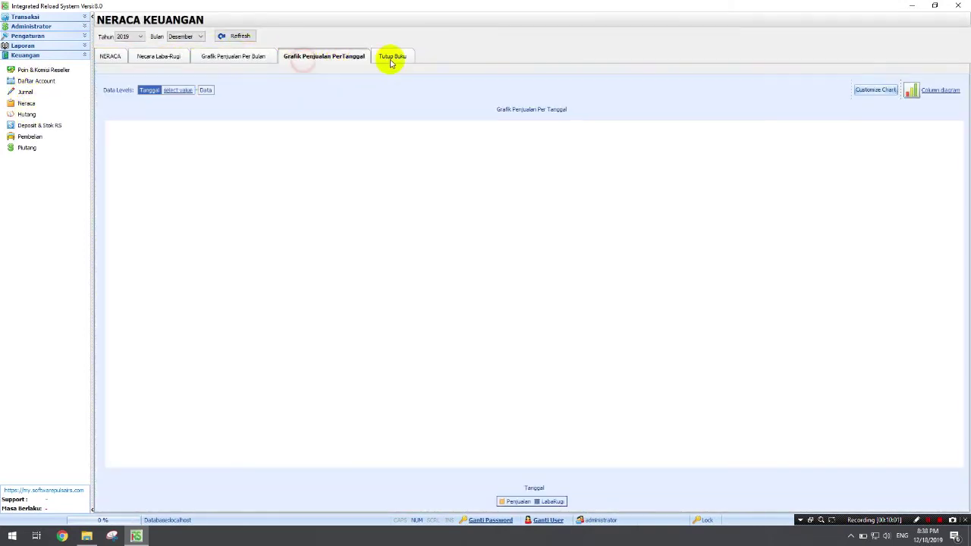
pyautogui.click(396, 60)
pyautogui.click(110, 58)
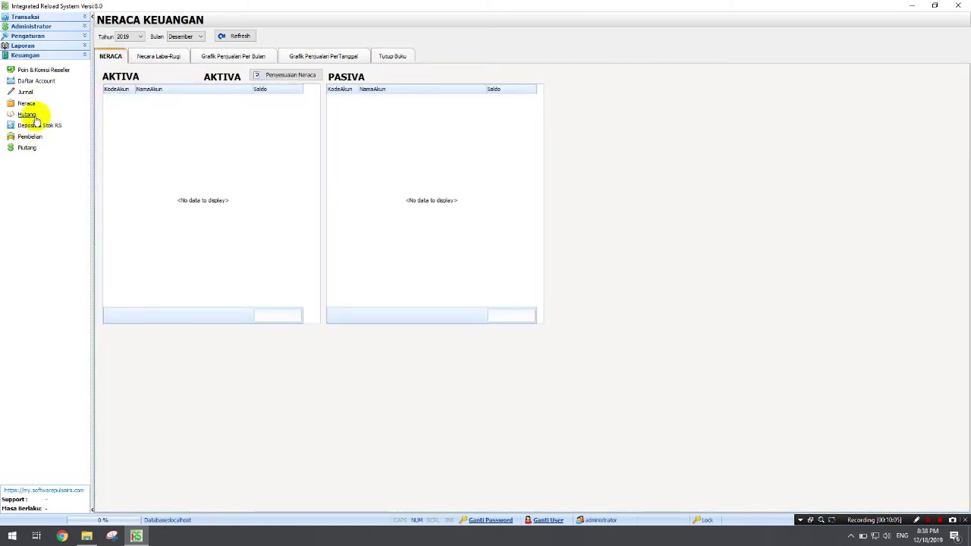
# Open Hutang, then Deposit & Stok RS with its ticket, bank mutation, upline transfer and gateway tabs.
pyautogui.click(28, 114)
pyautogui.click(30, 126)
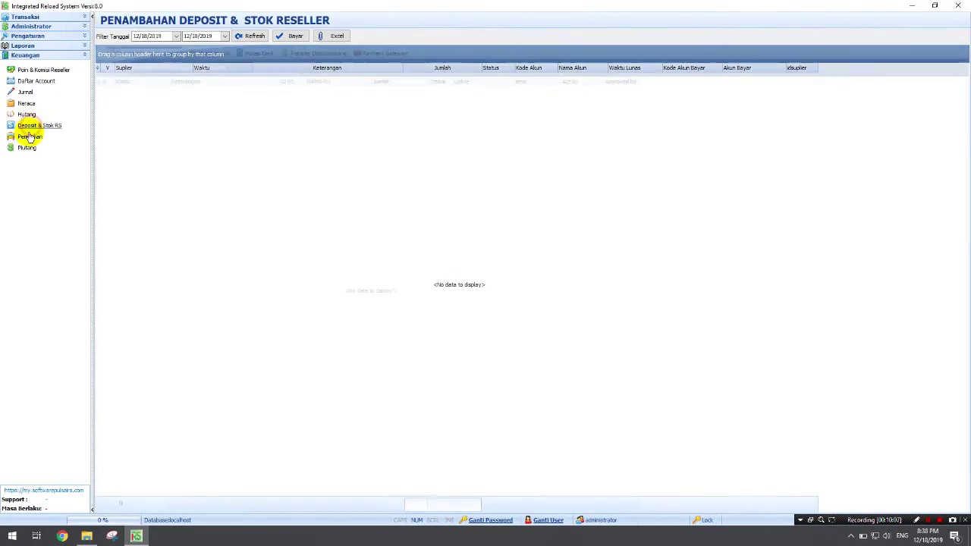
pyautogui.click(215, 53)
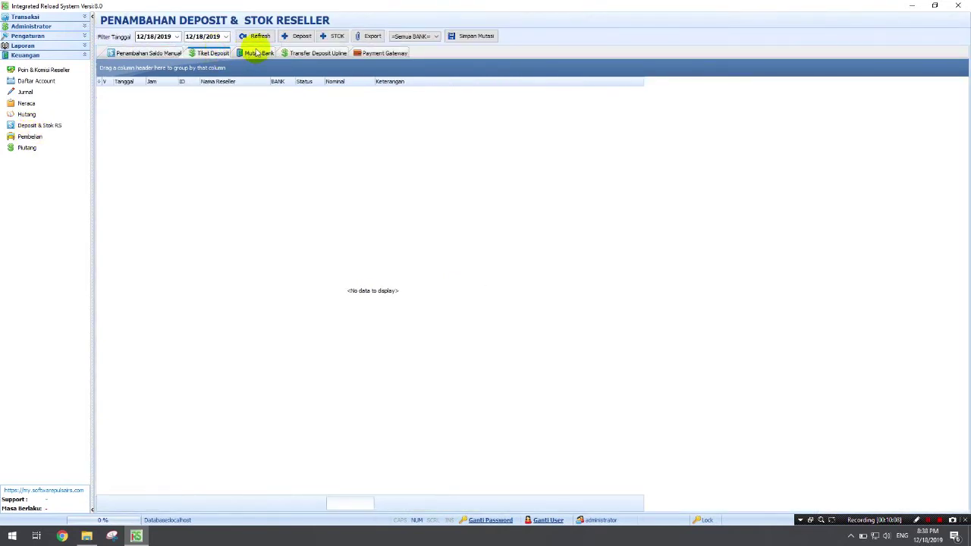
pyautogui.click(259, 53)
pyautogui.click(314, 53)
pyautogui.click(377, 53)
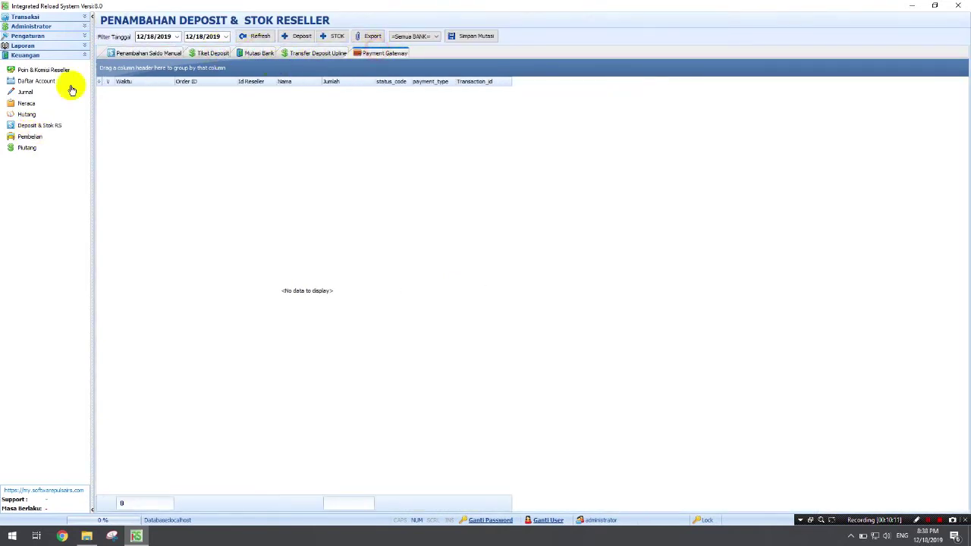
# Open the Pembelian and Piutang lists, then minimize IRS to the desktop.
pyautogui.click(31, 137)
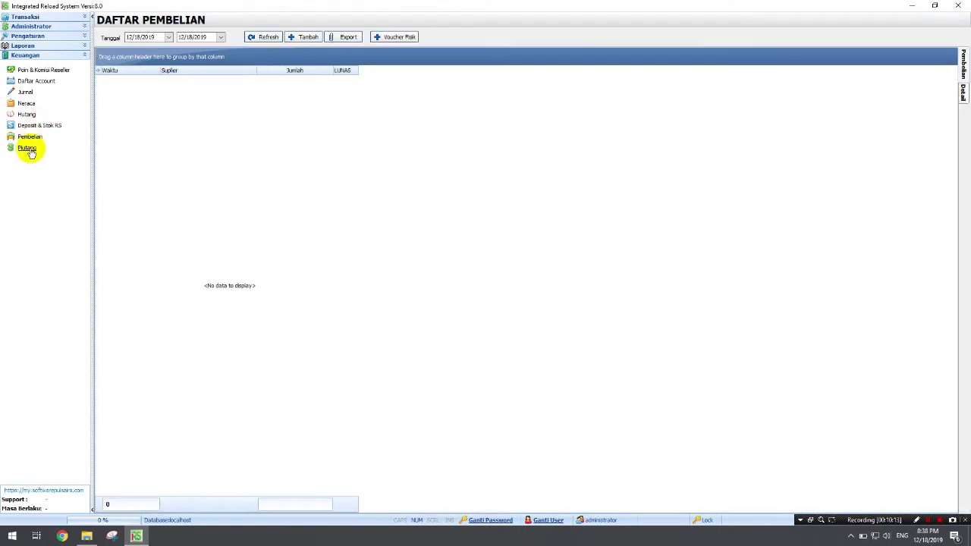
pyautogui.click(27, 148)
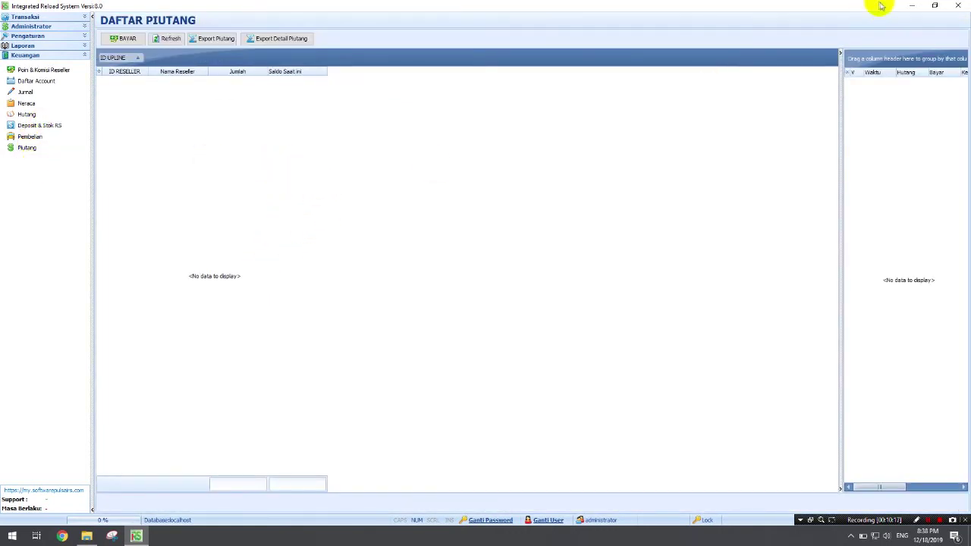
pyautogui.click(920, 6)
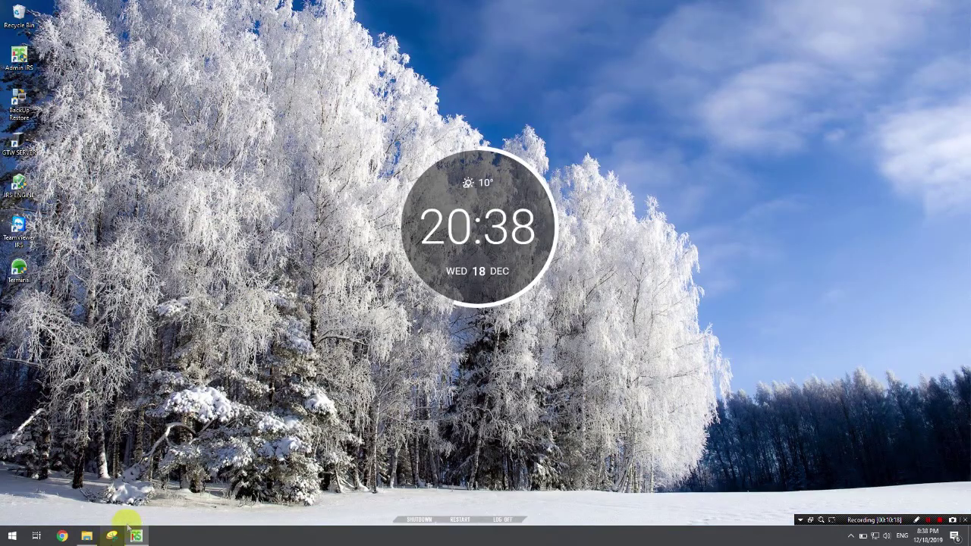
# Restore IRS from the taskbar as a smaller floating window and move it right.
pyautogui.click(137, 537)
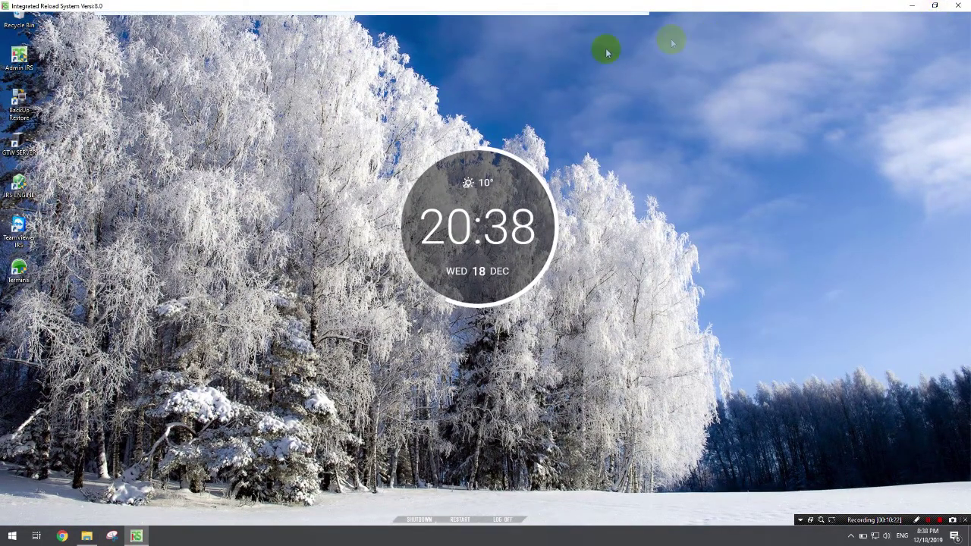
pyautogui.click(934, 6)
pyautogui.click(615, 113)
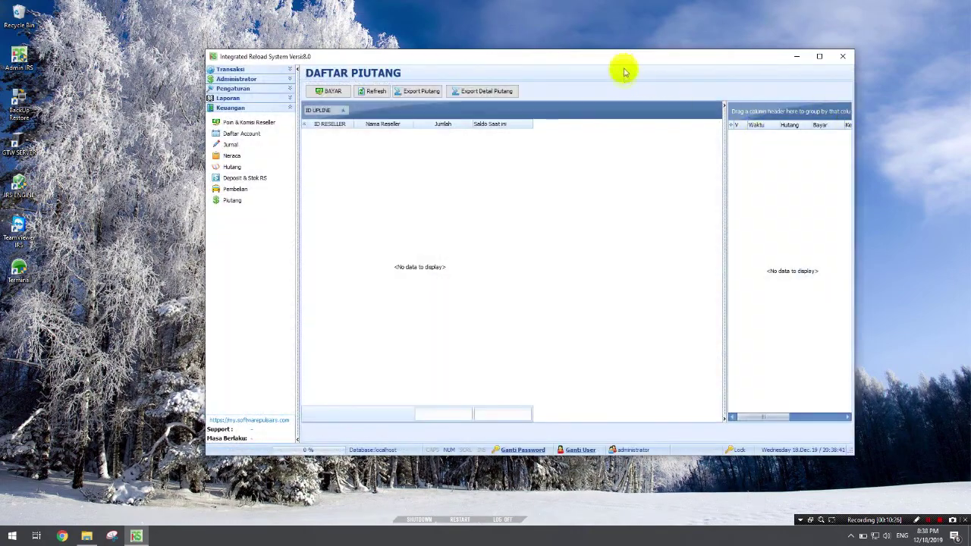
pyautogui.moveTo(625, 61); pyautogui.dragTo(666, 48)
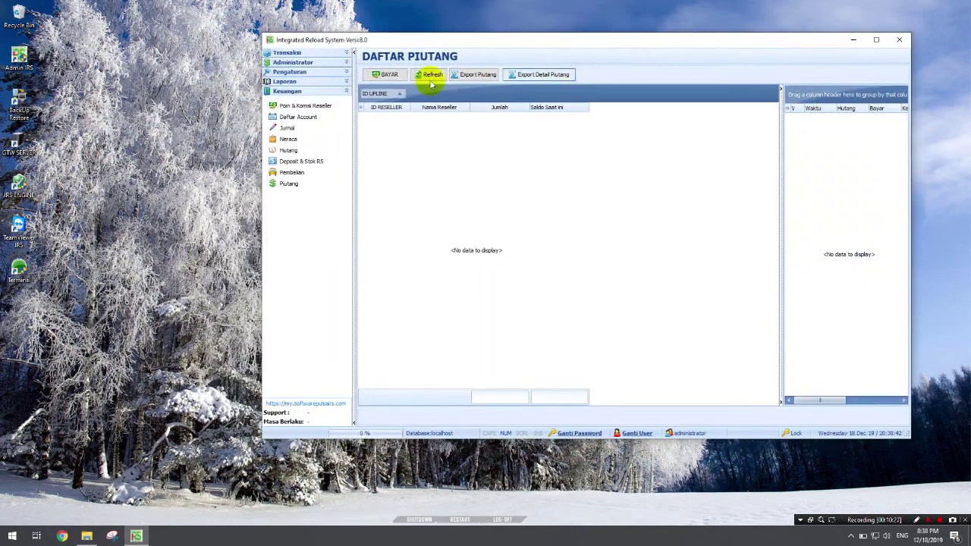
# Open Transaksi > Penjualan, dismiss the invalid licence warning, and launch Terminal IRS.
pyautogui.click(326, 53)
pyautogui.click(305, 69)
pyautogui.click(145, 141)
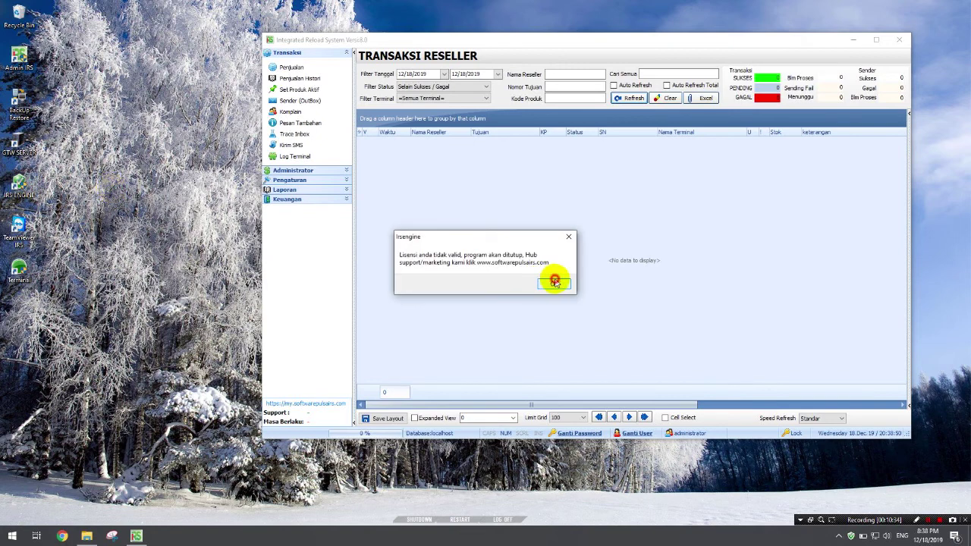
pyautogui.click(555, 283)
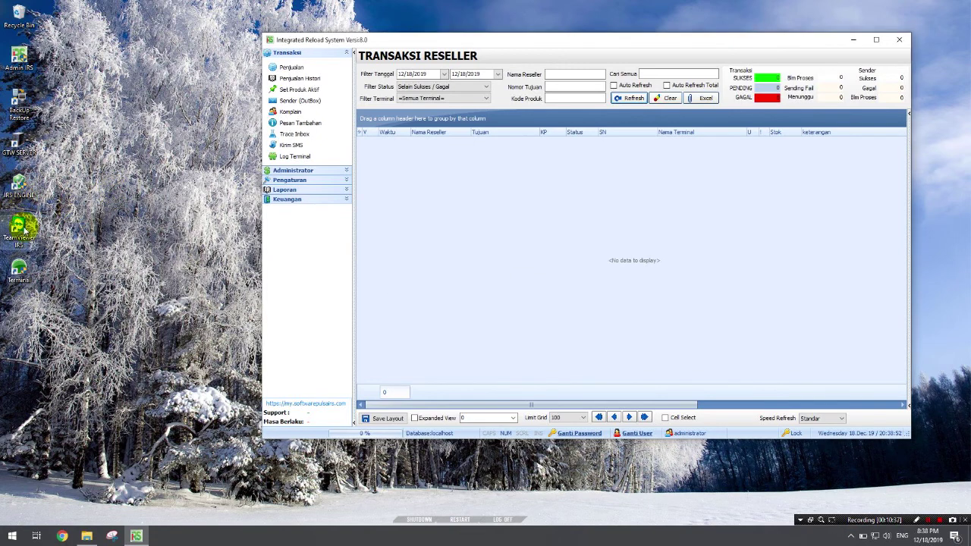
pyautogui.doubleClick(18, 267)
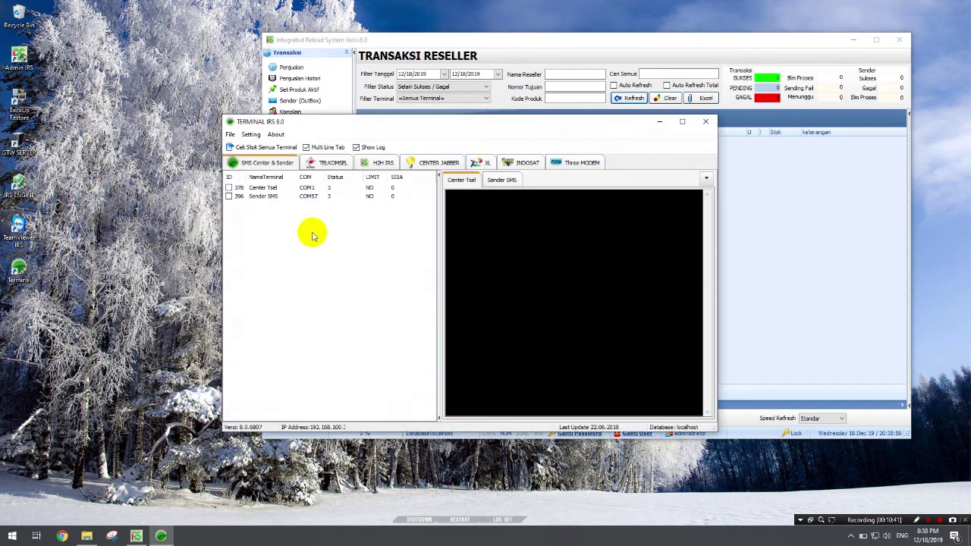
# View the TELKOMSEL and CENTER JABBER tabs, checking actions for the Gmail, Jabber and Telegram centers.
pyautogui.click(331, 166)
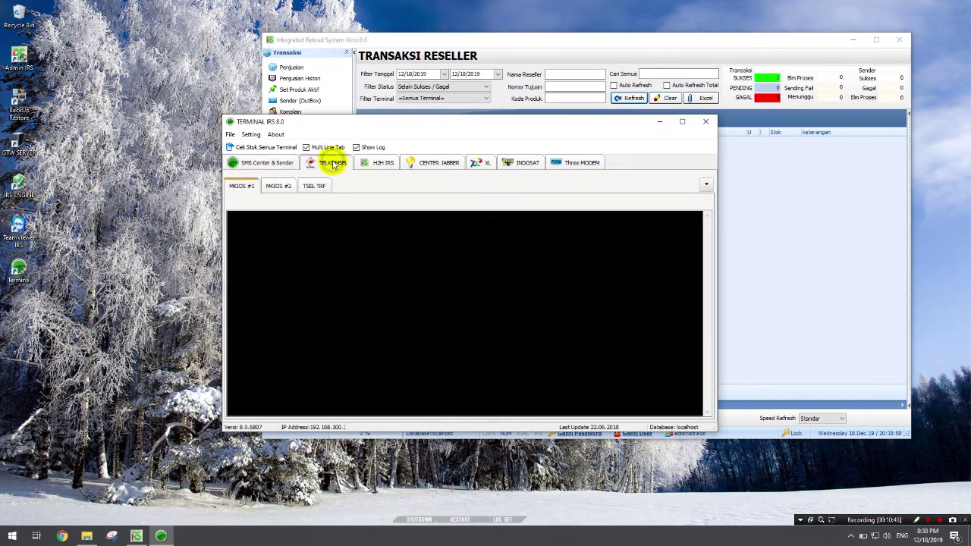
pyautogui.click(425, 167)
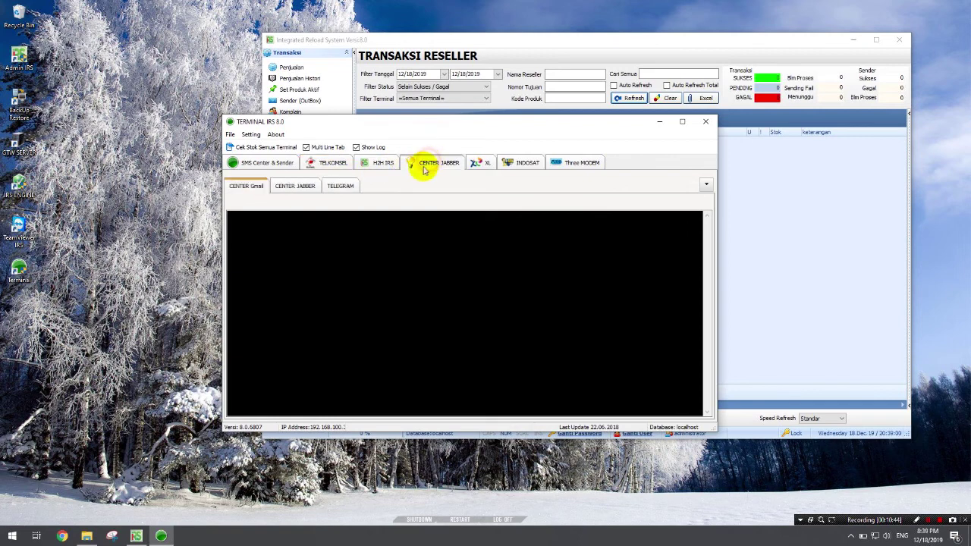
pyautogui.rightClick(247, 188)
pyautogui.click(466, 184)
pyautogui.rightClick(301, 190)
pyautogui.click(345, 182)
pyautogui.rightClick(345, 185)
pyautogui.click(520, 182)
# View the INDOSAT, Three MODEM and XL terminals, then return to SMS Center & Sender.
pyautogui.click(526, 163)
pyautogui.click(557, 165)
pyautogui.click(485, 164)
pyautogui.click(288, 164)
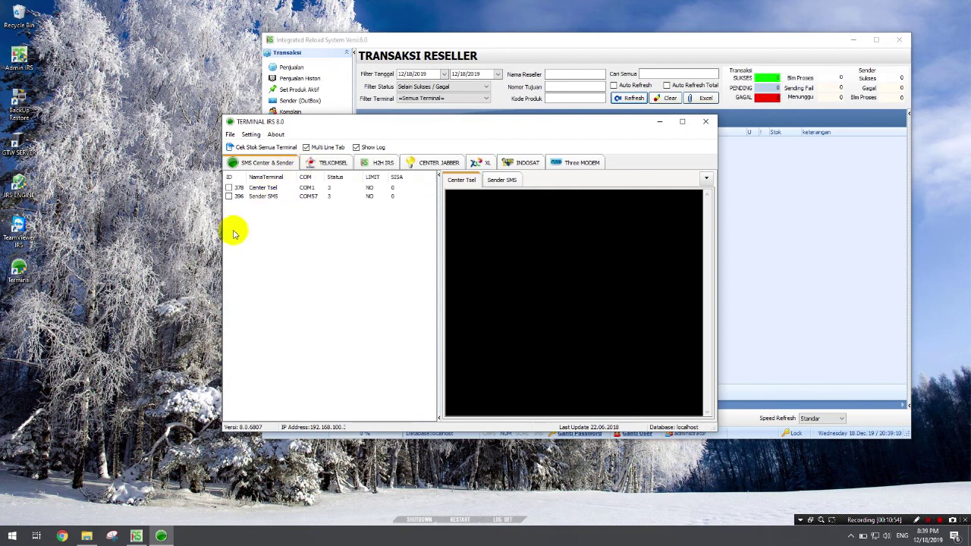
# Launch the backup and restore tool, dismiss its missing config file error, and open GTW Server.
pyautogui.click(18, 269)
pyautogui.click(16, 105)
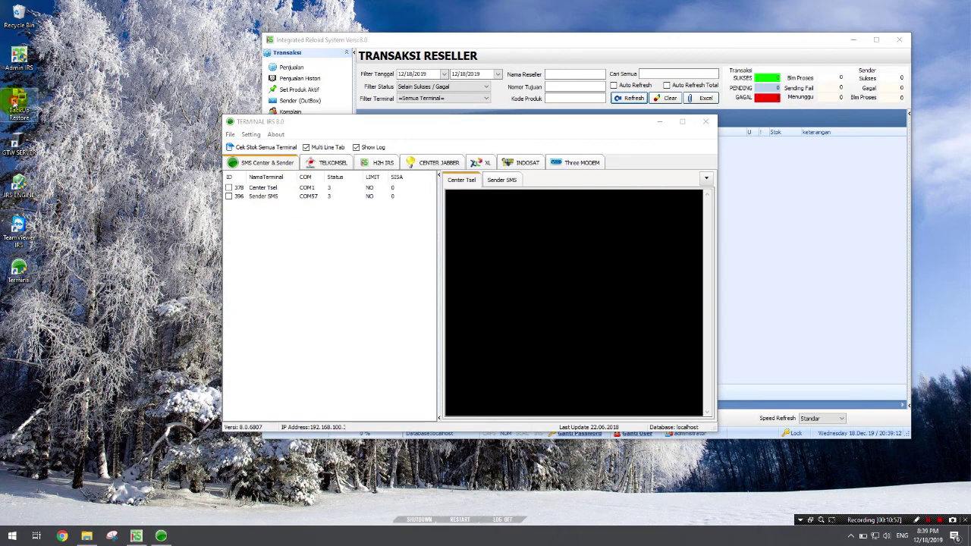
pyautogui.doubleClick(16, 104)
pyautogui.click(555, 279)
pyautogui.click(14, 150)
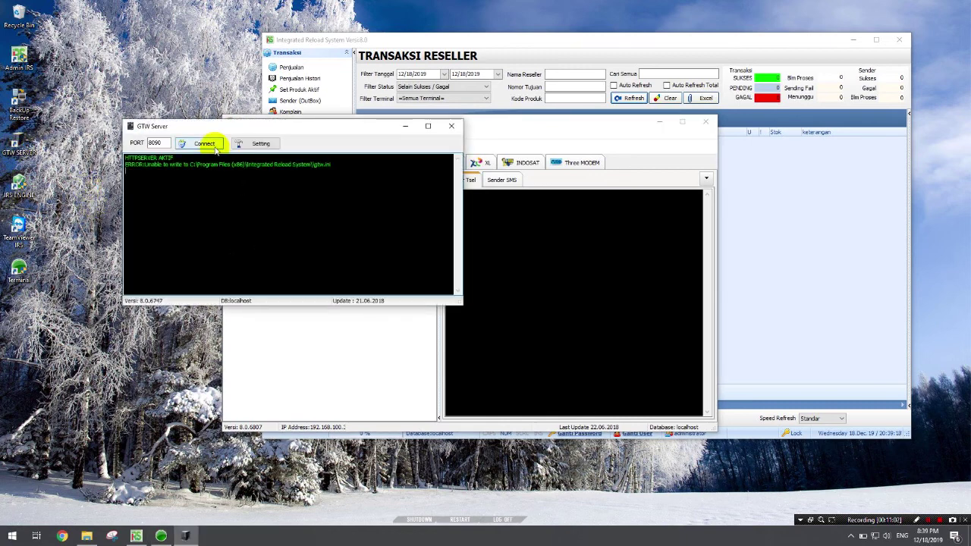
# Check the GTW Server settings, then shut down the gateway server, confirming with Yes.
pyautogui.click(258, 144)
pyautogui.click(354, 247)
pyautogui.click(451, 126)
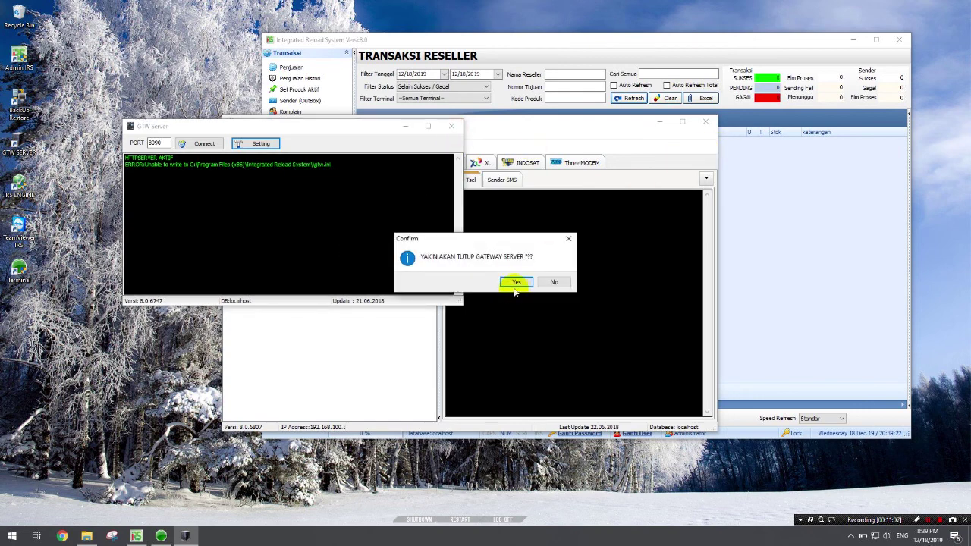
pyautogui.click(517, 282)
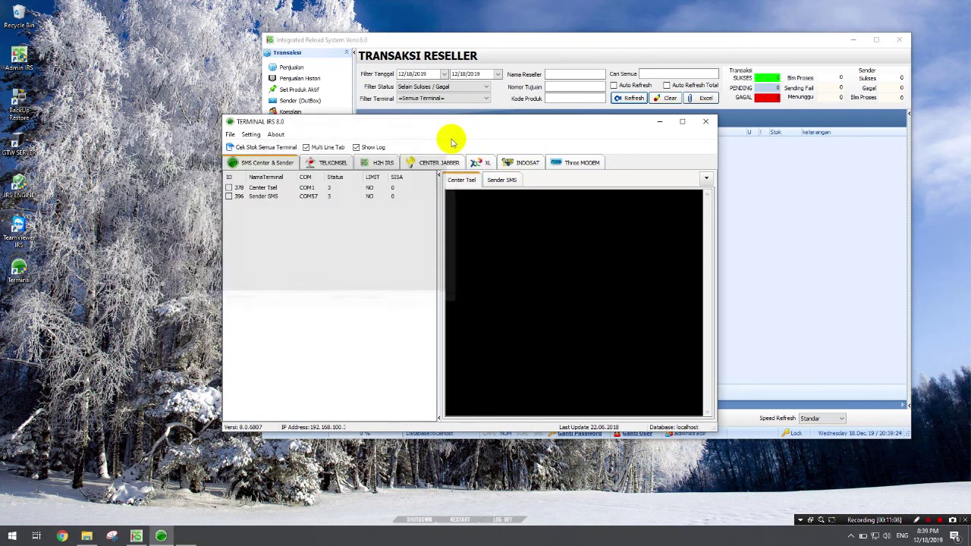
# Close Terminal IRS and the main IRS program, confirming each with Yes.
pyautogui.click(706, 121)
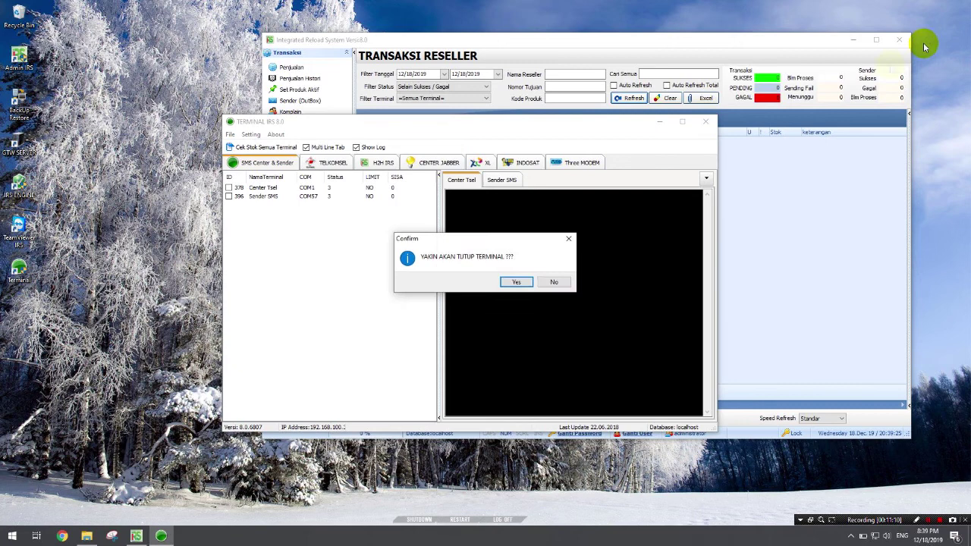
pyautogui.click(522, 283)
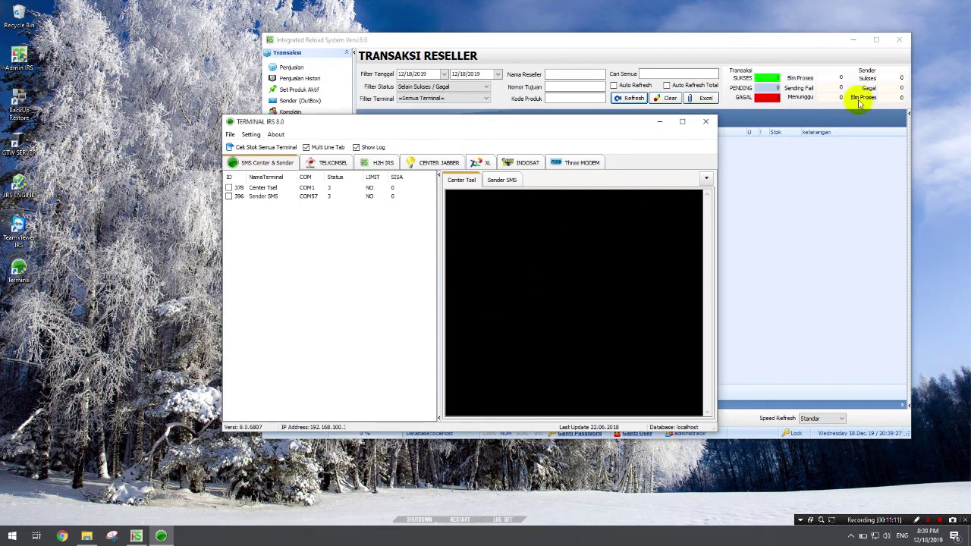
pyautogui.click(899, 39)
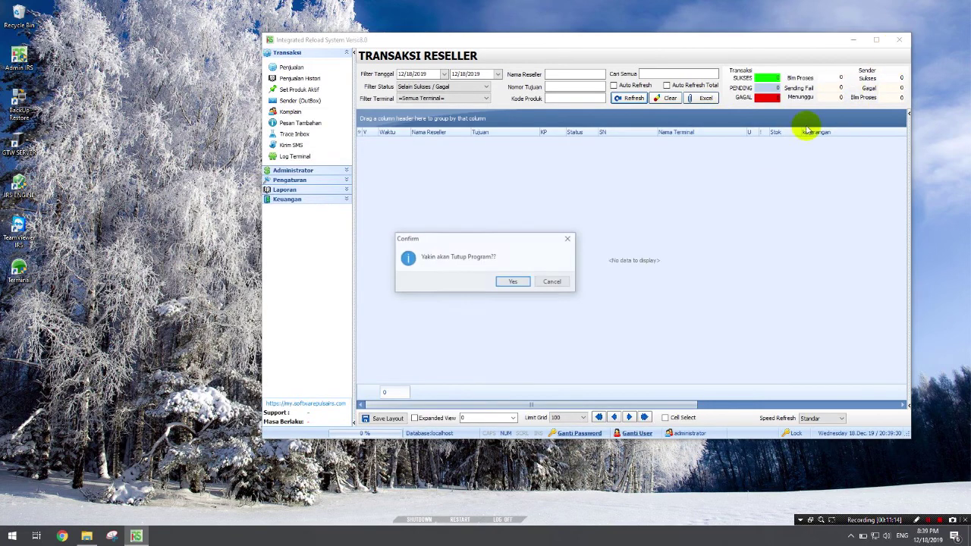
pyautogui.click(512, 281)
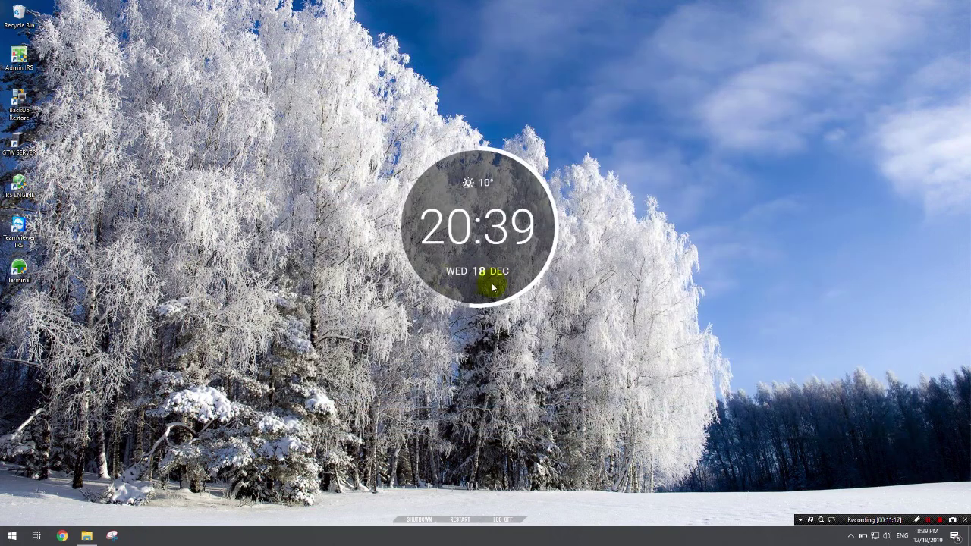